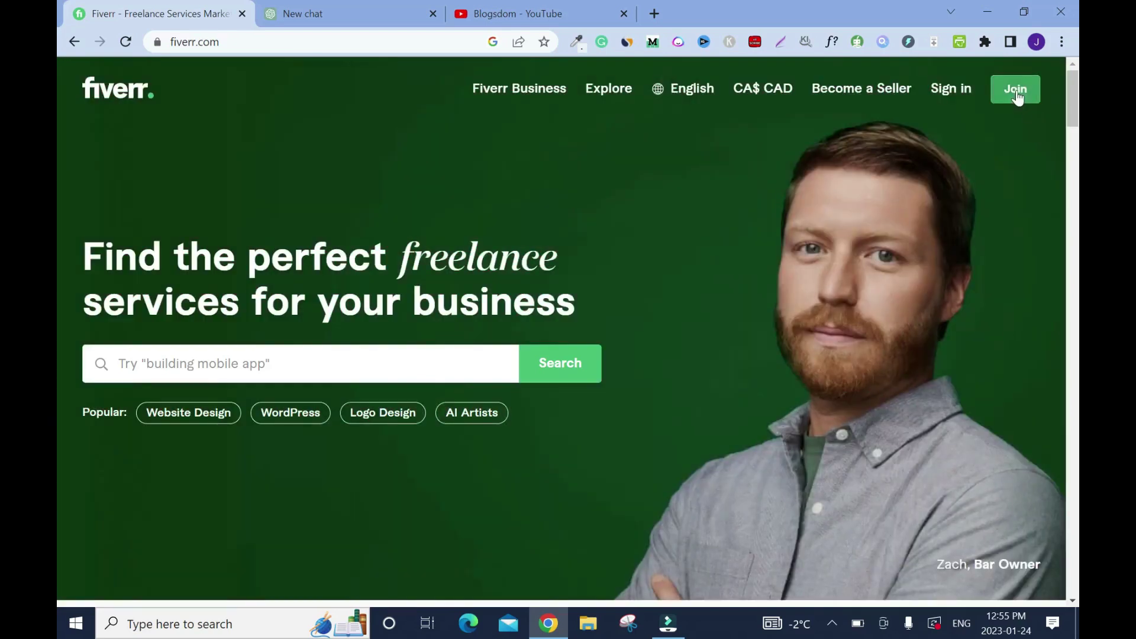
Step: Look at Fiverr's sign-up options and the Blogsdom channel's videos on YouTube, and return to the Fiverr home page
left_click(1017, 94)
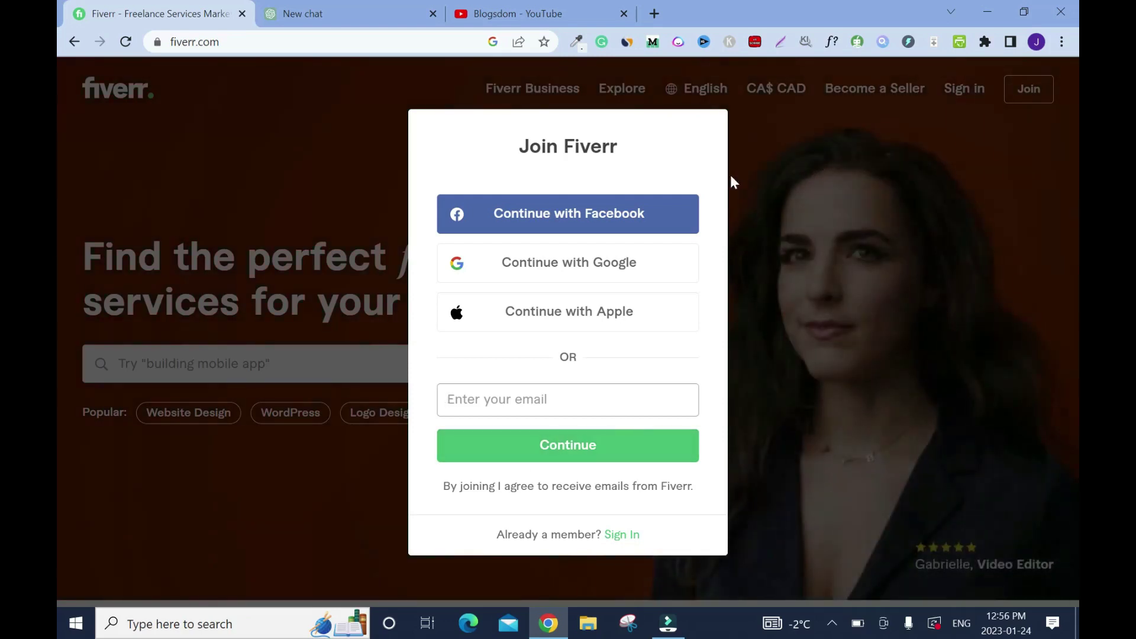
key("ctrl+shift+Tab")
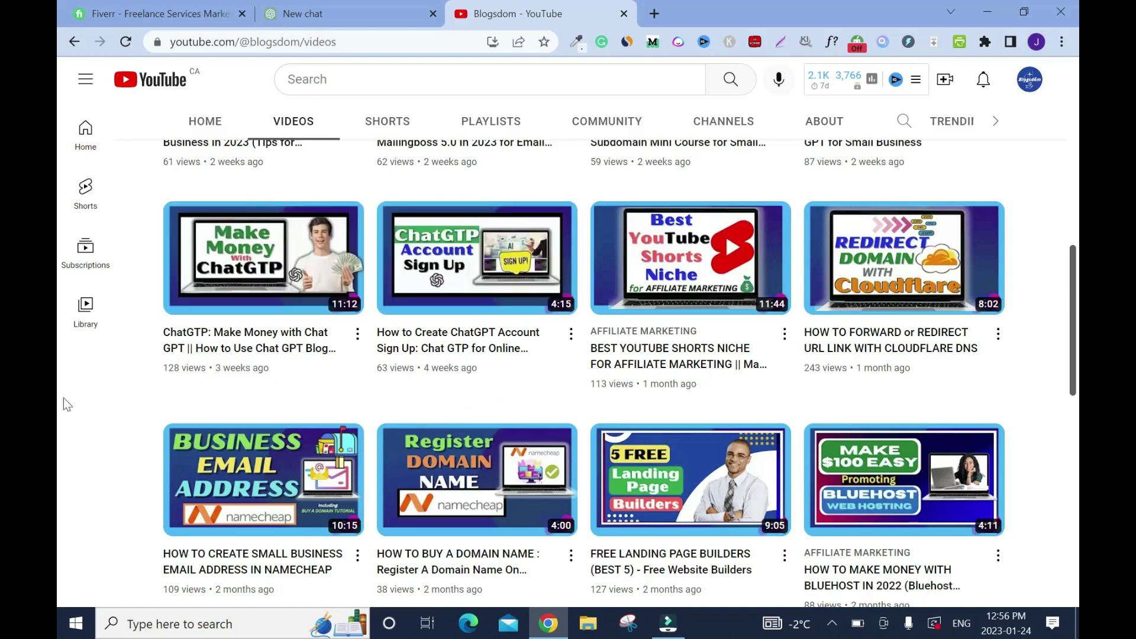
left_click(117, 8)
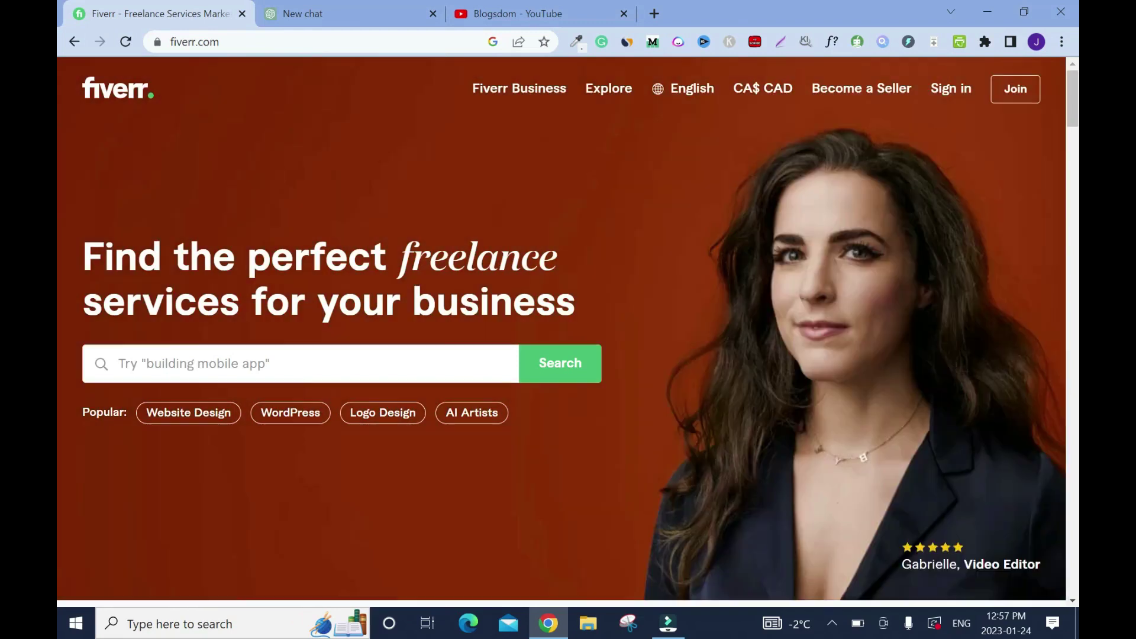
Step: Search Fiverr for "product review", browse the listed services and open the gig for writing a product review article or product description
type("product review")
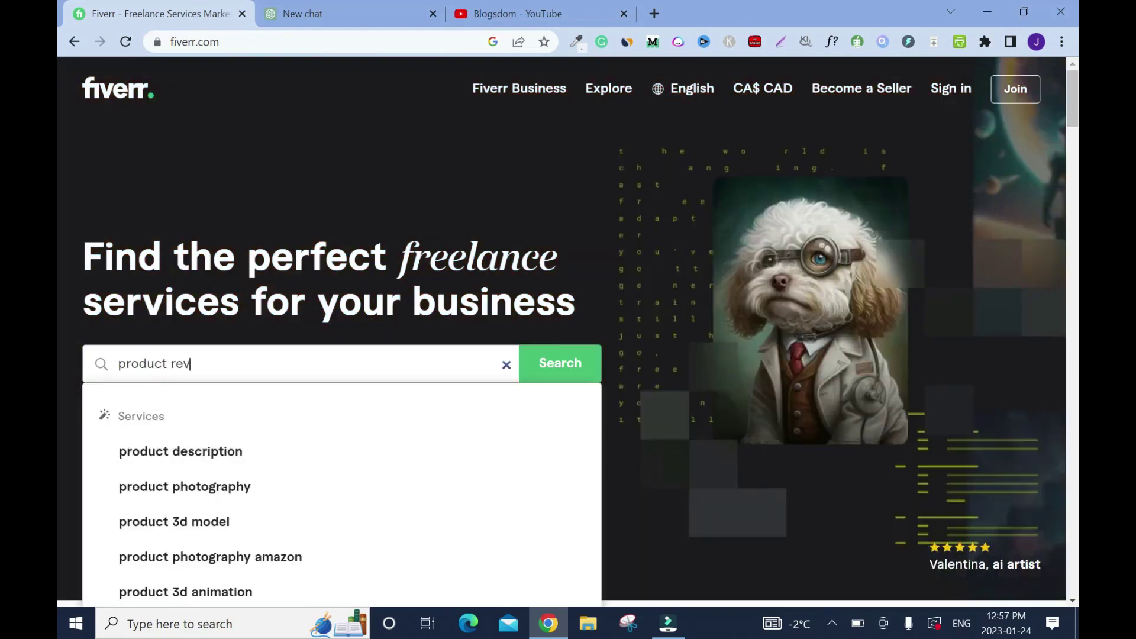
key("Return")
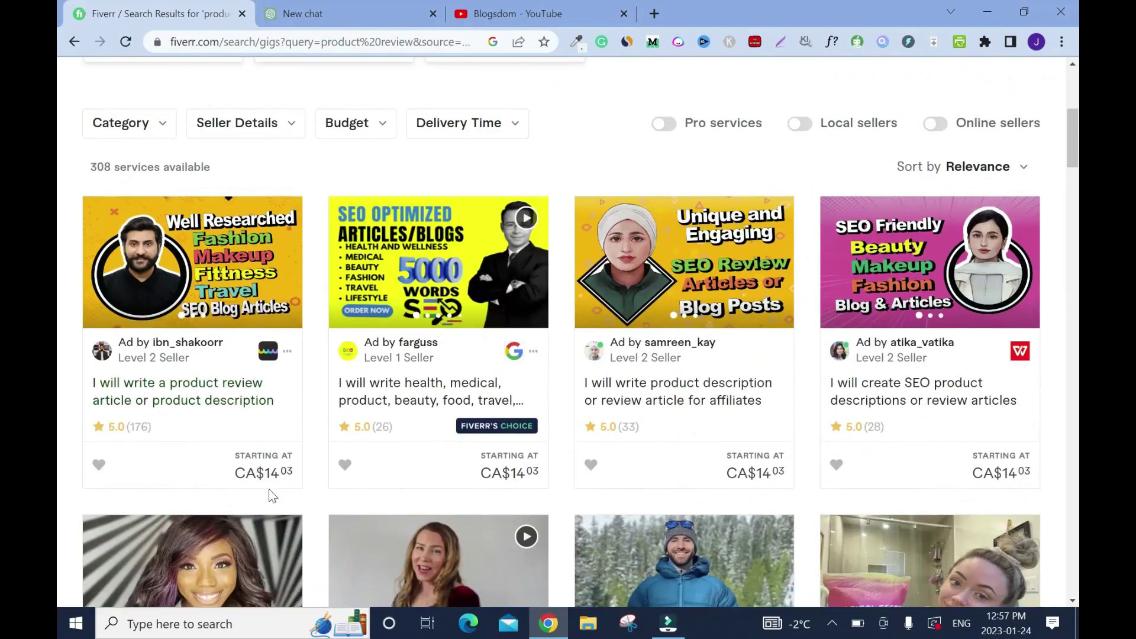
scroll(272, 494, "down", 7)
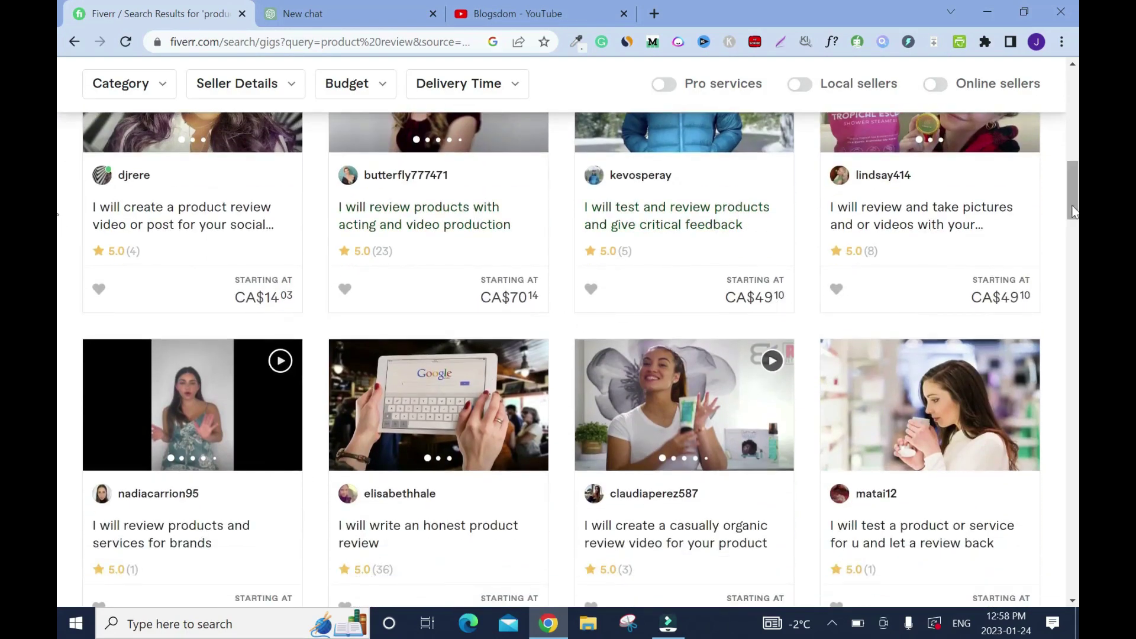
left_click_drag(1074, 204, 1073, 240)
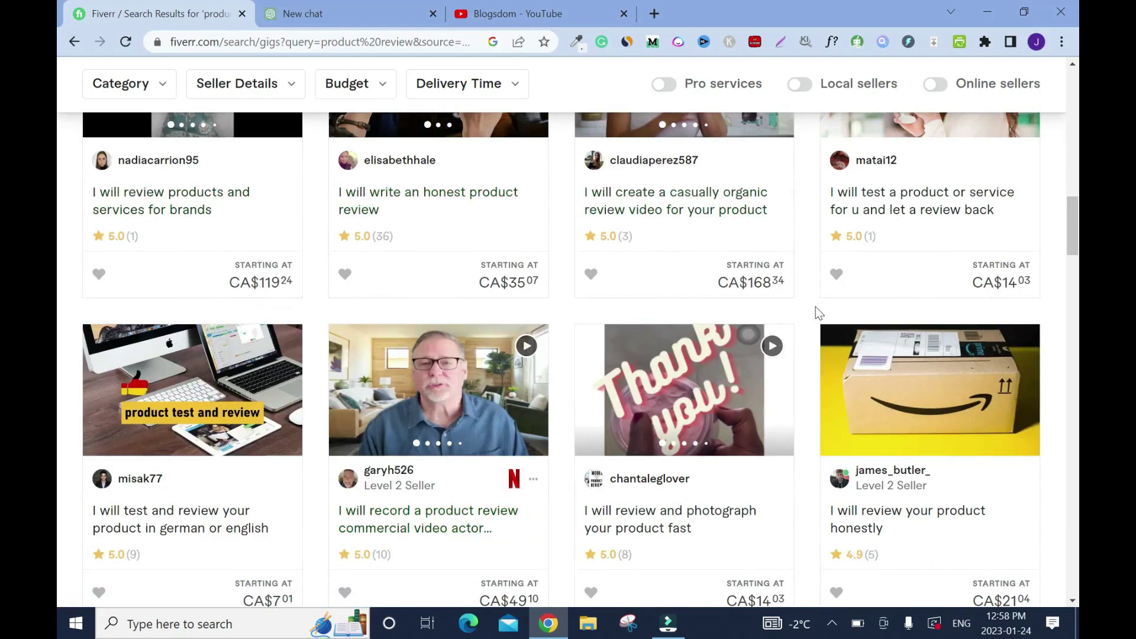
scroll(59, 267, "down", 3)
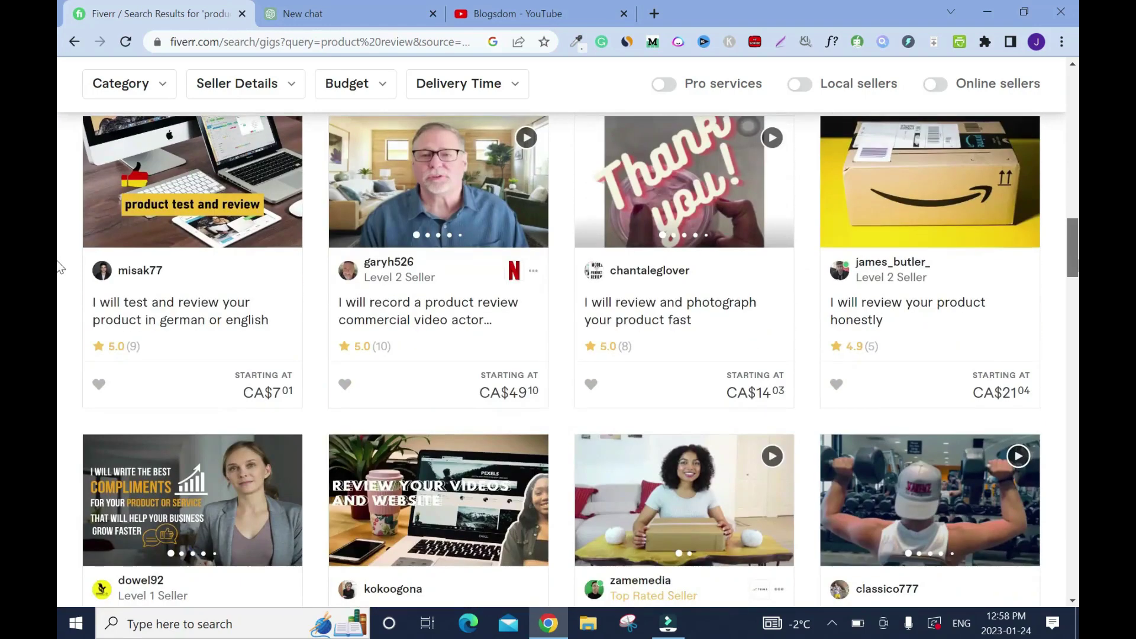
scroll(60, 267, "down", 8)
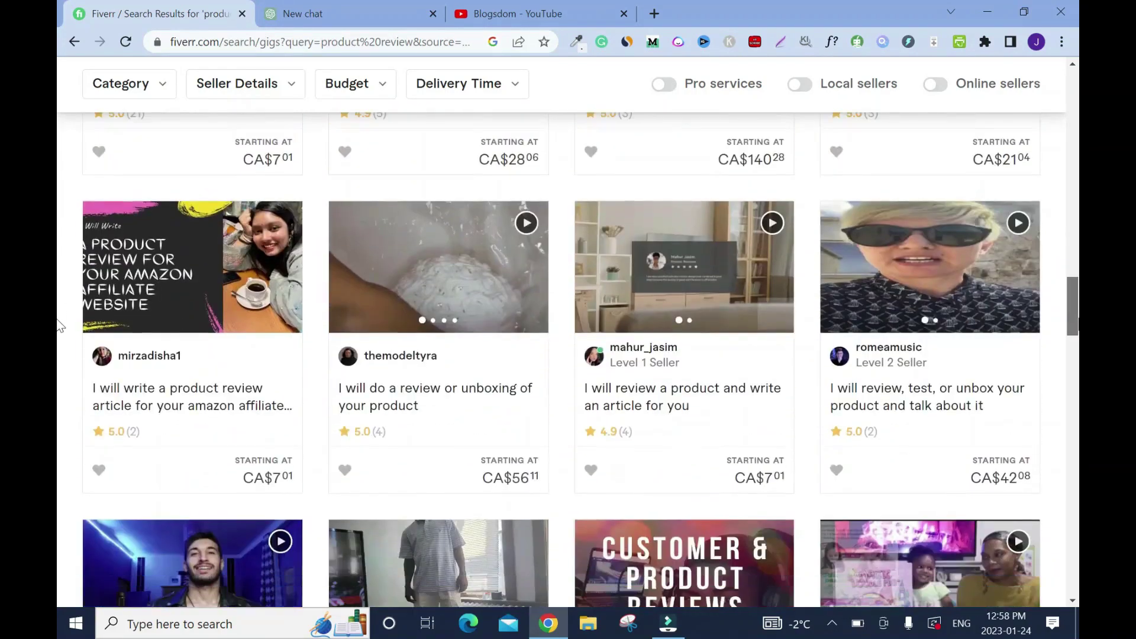
scroll(59, 325, "down", 10)
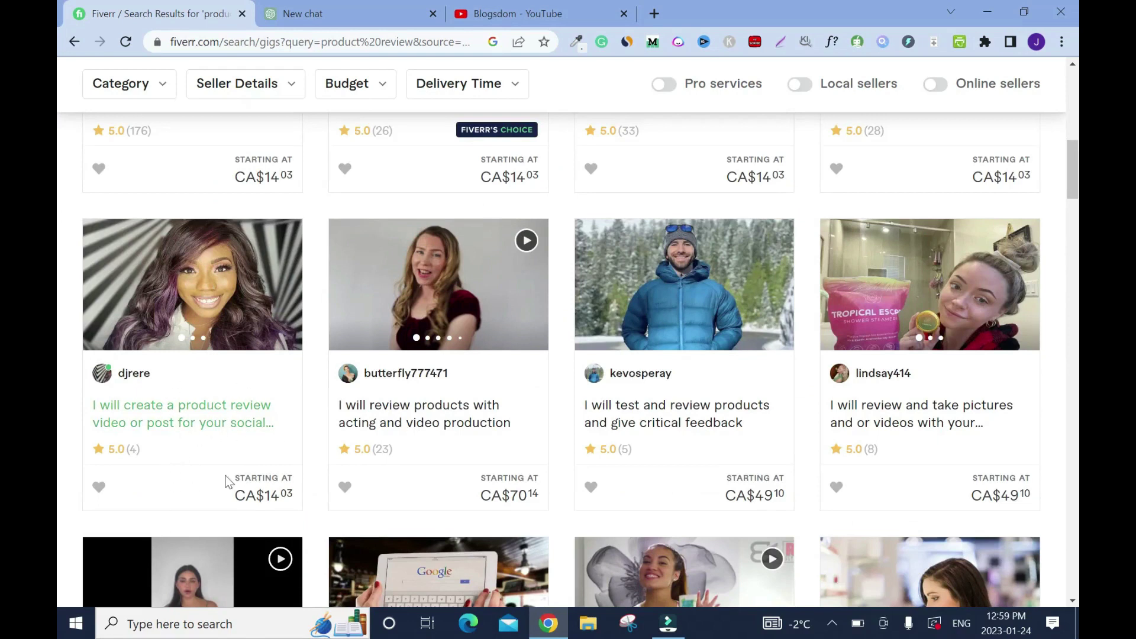
scroll(229, 482, "up", 5)
left_click(178, 406)
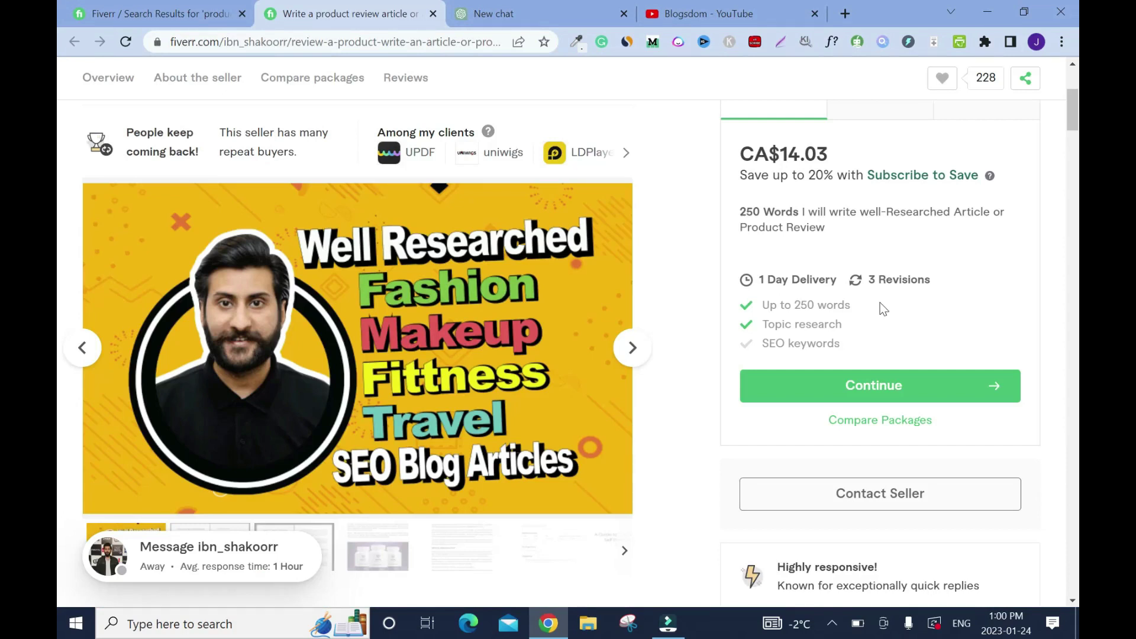
Step: Open Calculator and divide 1250 by 250
key("super+s")
type("alc")
key("Return")
left_click(114, 510)
left_click(197, 508)
left_click(176, 471)
left_click(177, 556)
left_click(302, 386)
left_click(183, 513)
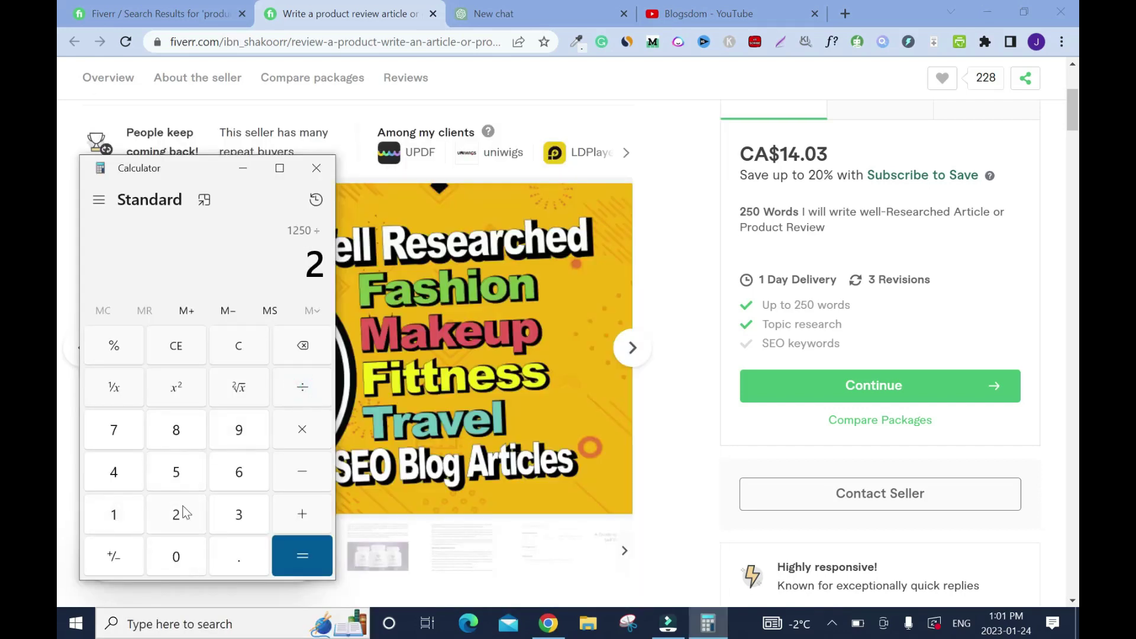
left_click(184, 469)
left_click(191, 556)
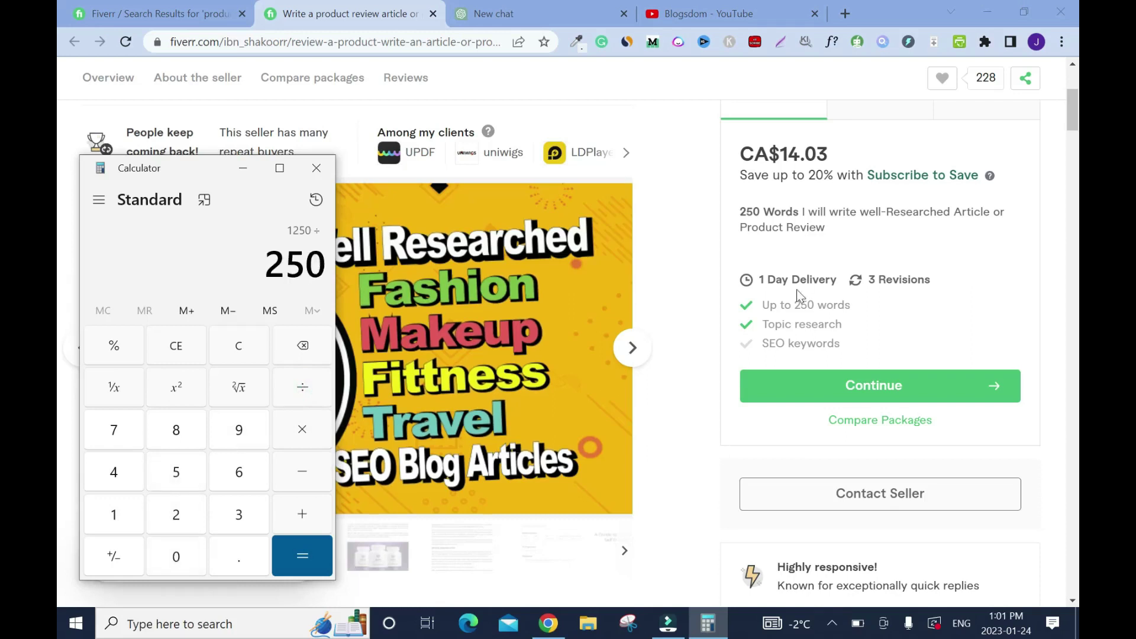
left_click(307, 565)
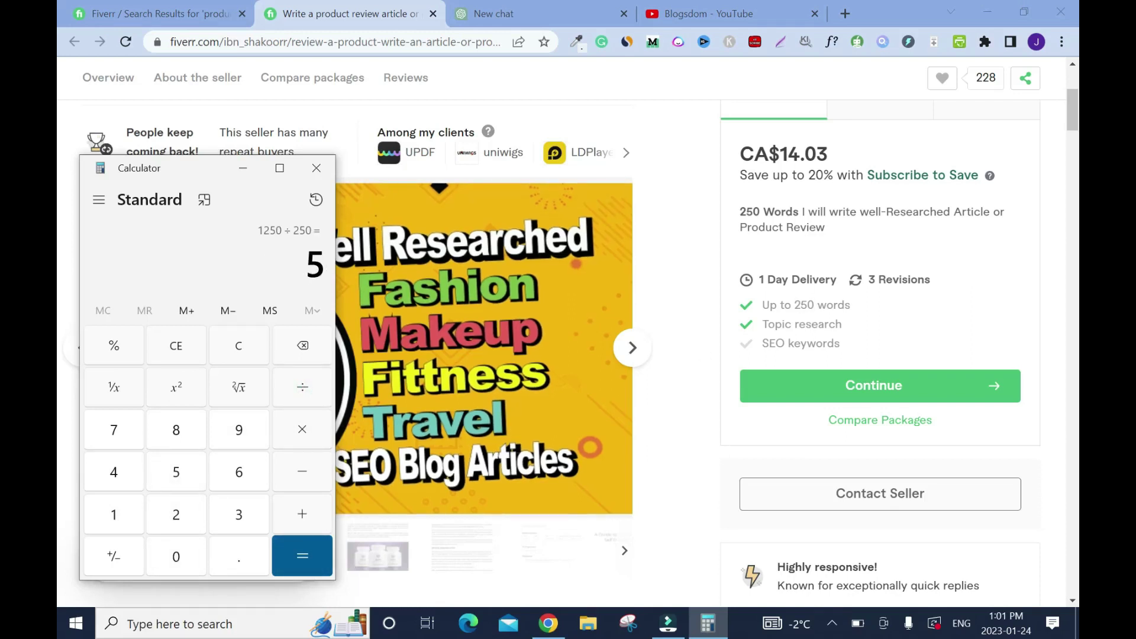
Step: Multiply the quotient by the gig's Basic price of 14.03 and close Calculator
left_click(301, 431)
left_click(113, 510)
left_click(114, 476)
left_click(225, 558)
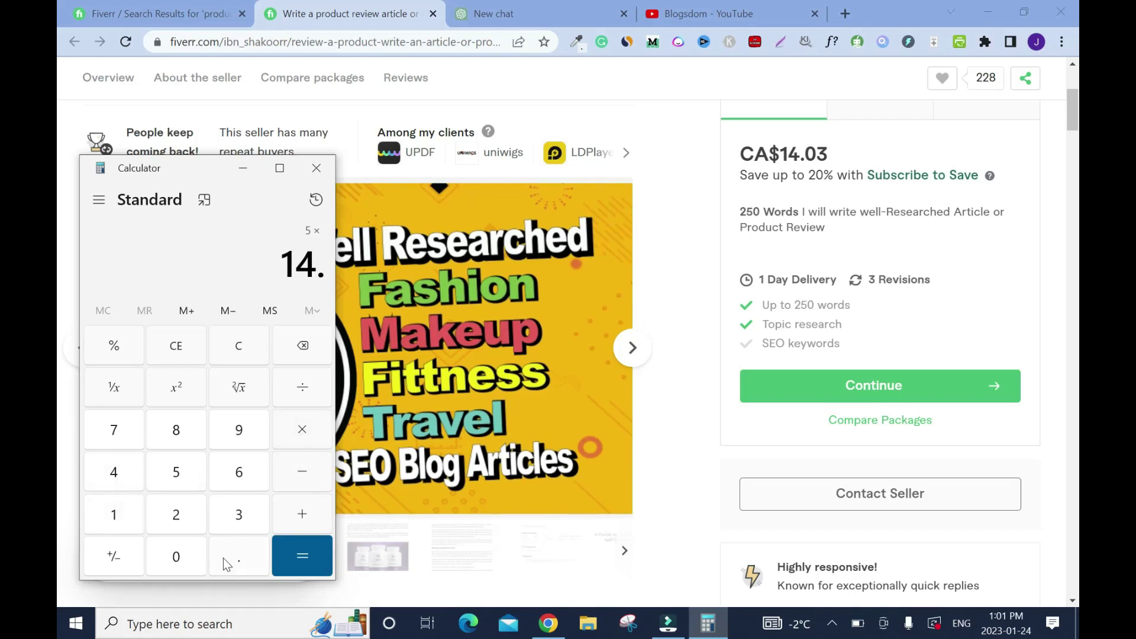
left_click(177, 562)
left_click(250, 518)
key("Return")
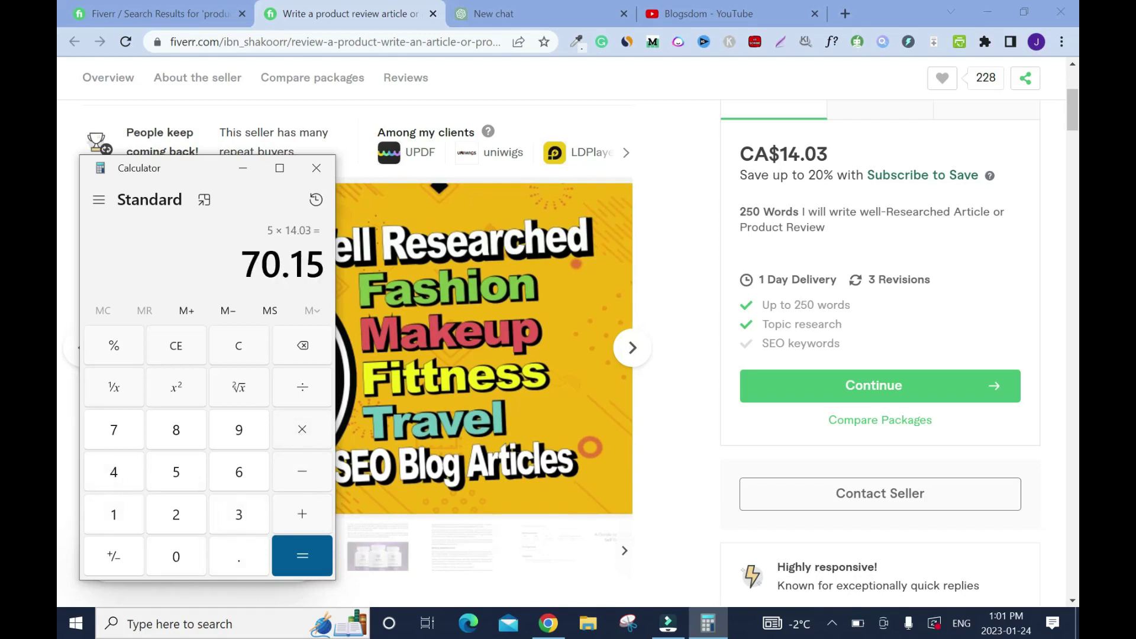
left_click(317, 168)
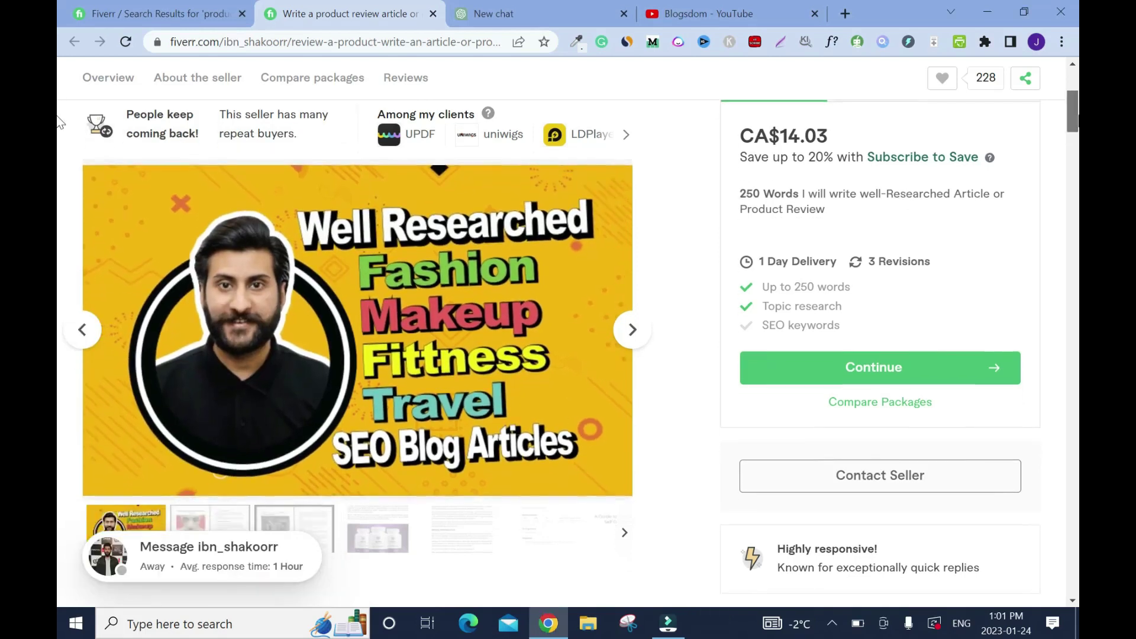
Step: Examine the Standard and Premium package prices and terms of the product review gig
scroll(61, 118, "down", 2)
scroll(1076, 116, "up", 3)
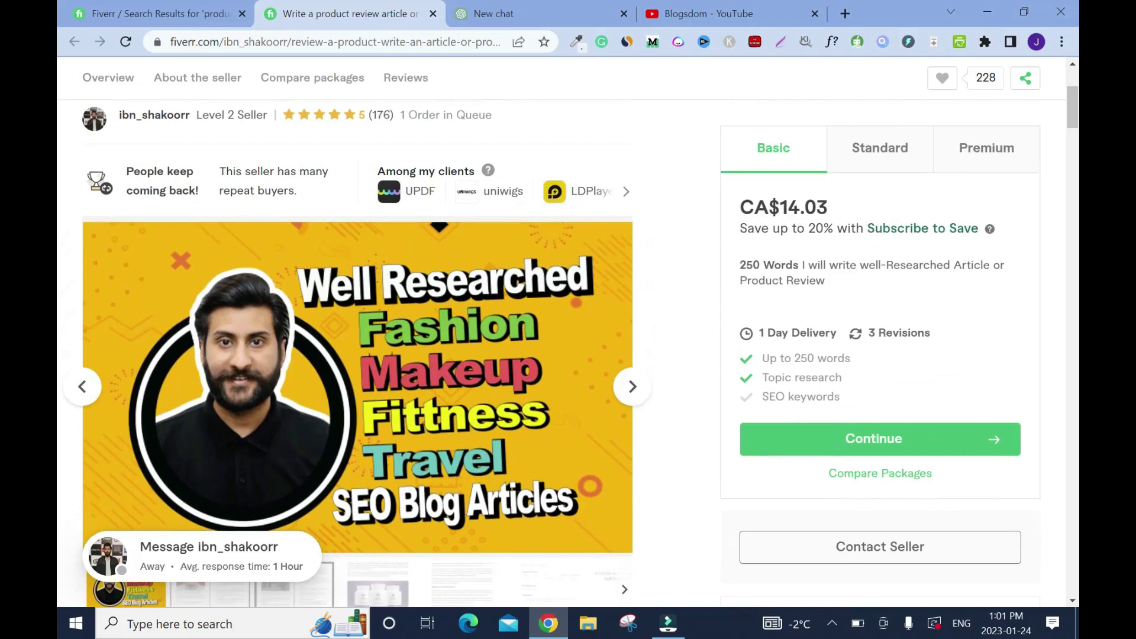
scroll(768, 256, "up", 3)
left_click(861, 242)
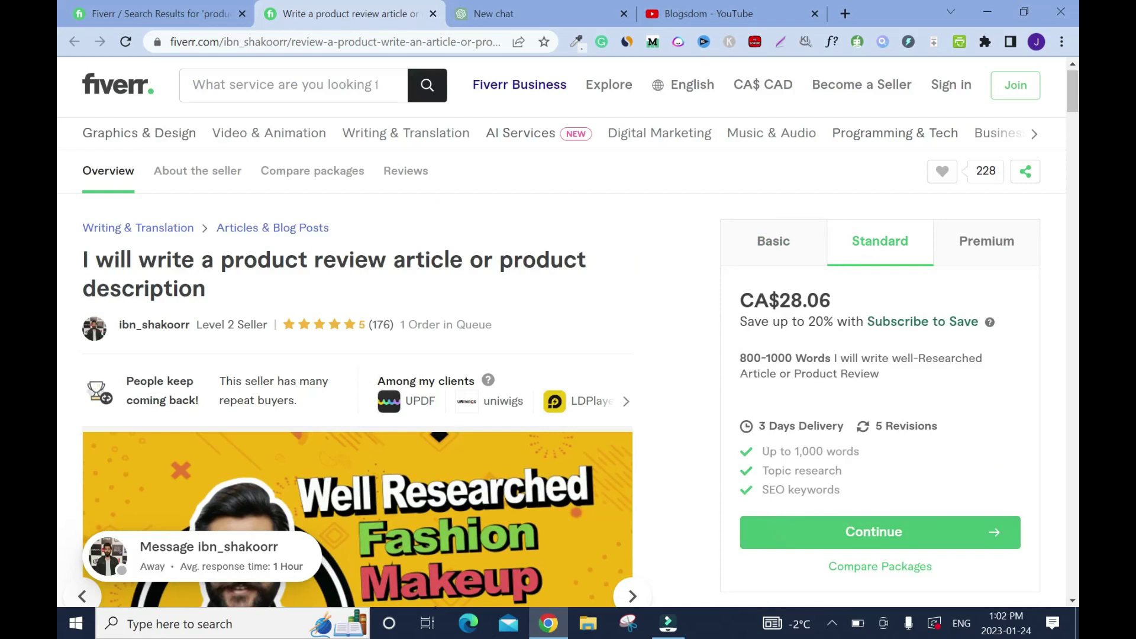
left_click(985, 240)
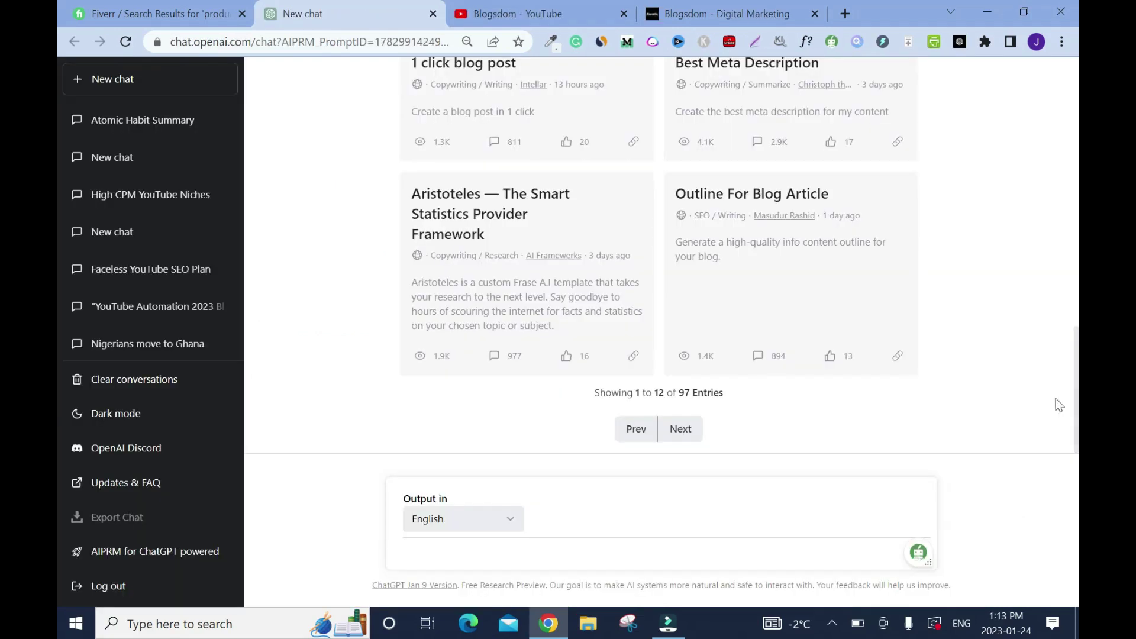
scroll(1056, 399, "up", 15)
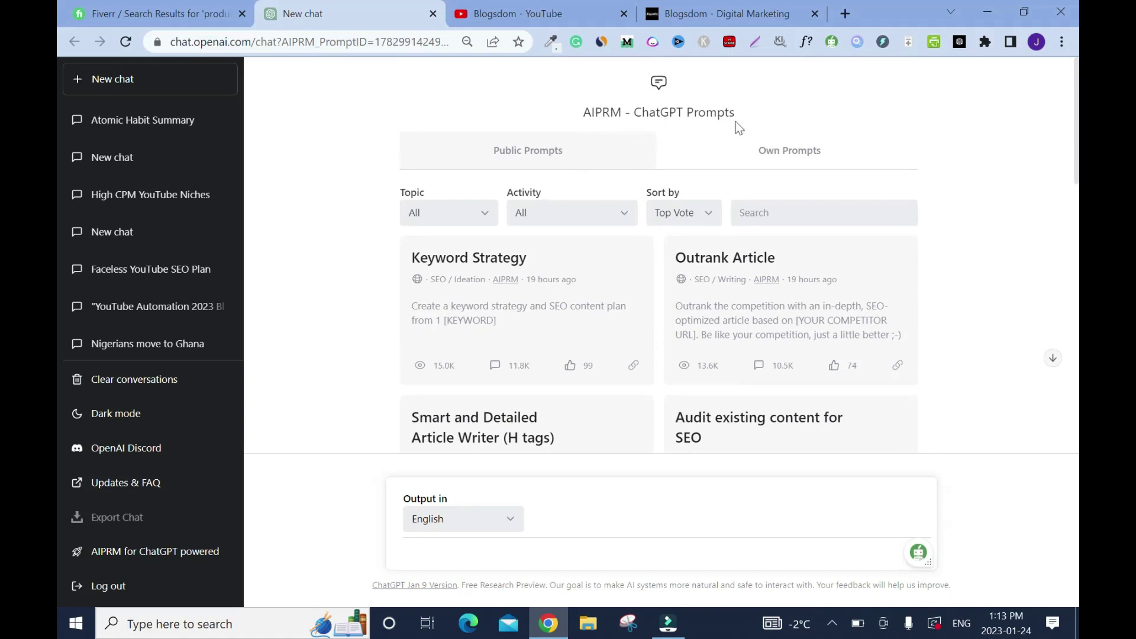
scroll(750, 214, "down", 15)
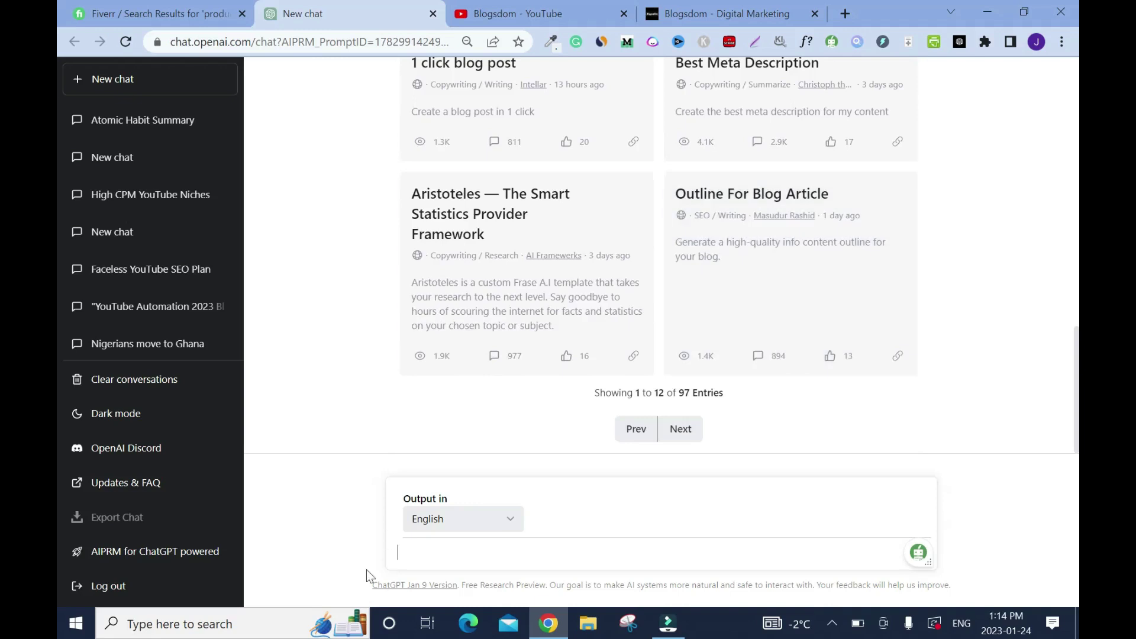
type("Write a blog post outline for Pictory Ai")
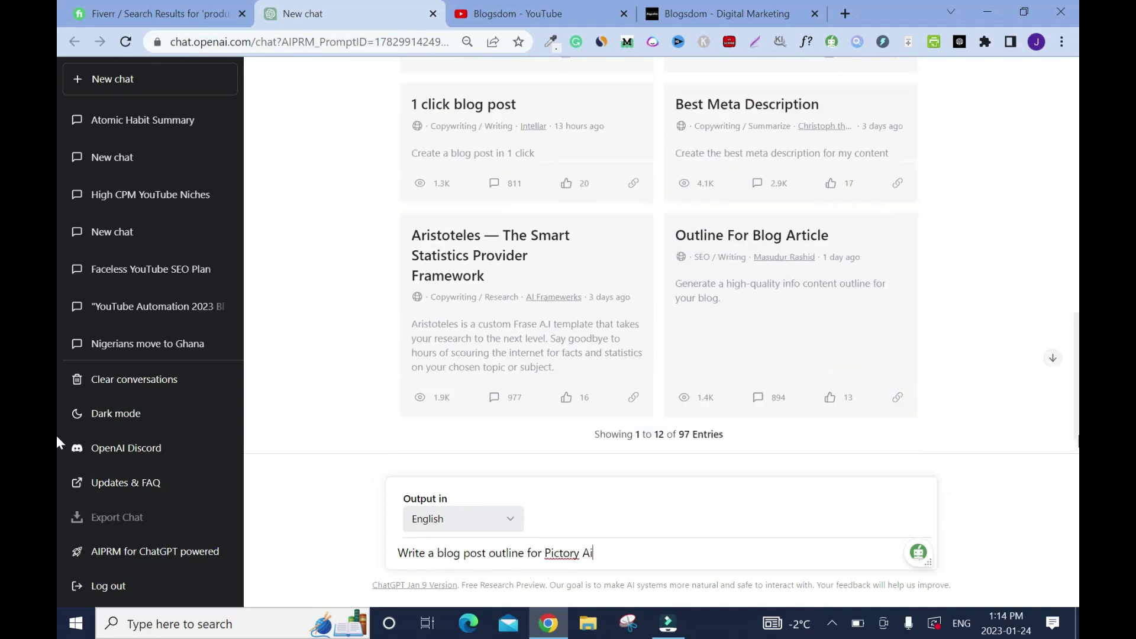
key("ctrl+a")
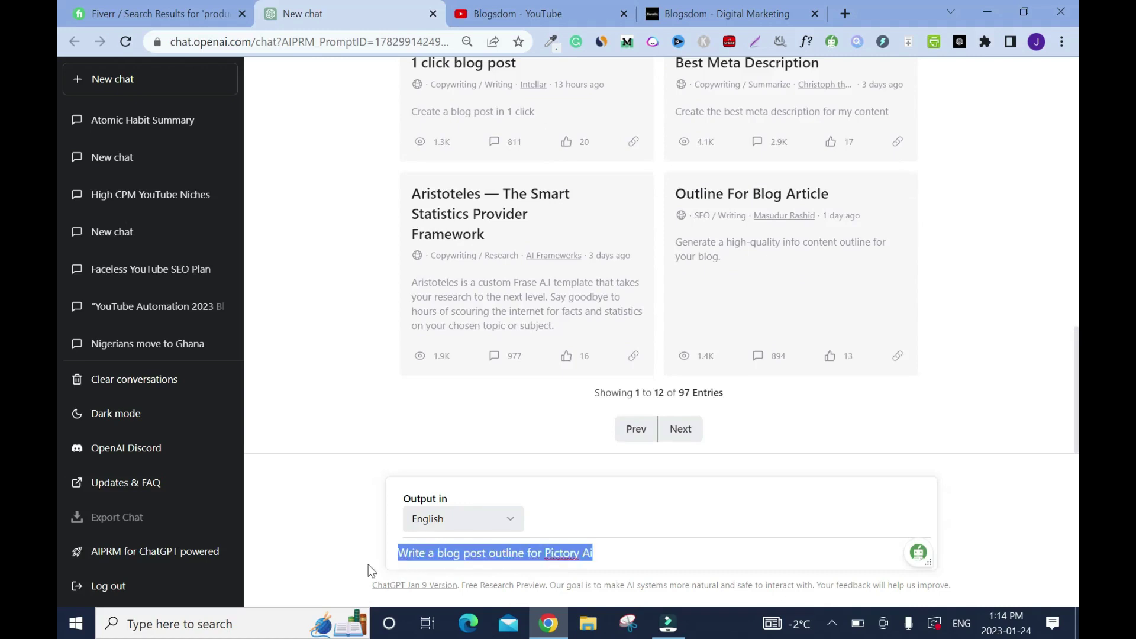
key("BackSpace")
Step: Generate an outline for "Pictory Ai" in ChatGPT with the AIPRM prompt Outline For Blog Article
type("Pictory Ai")
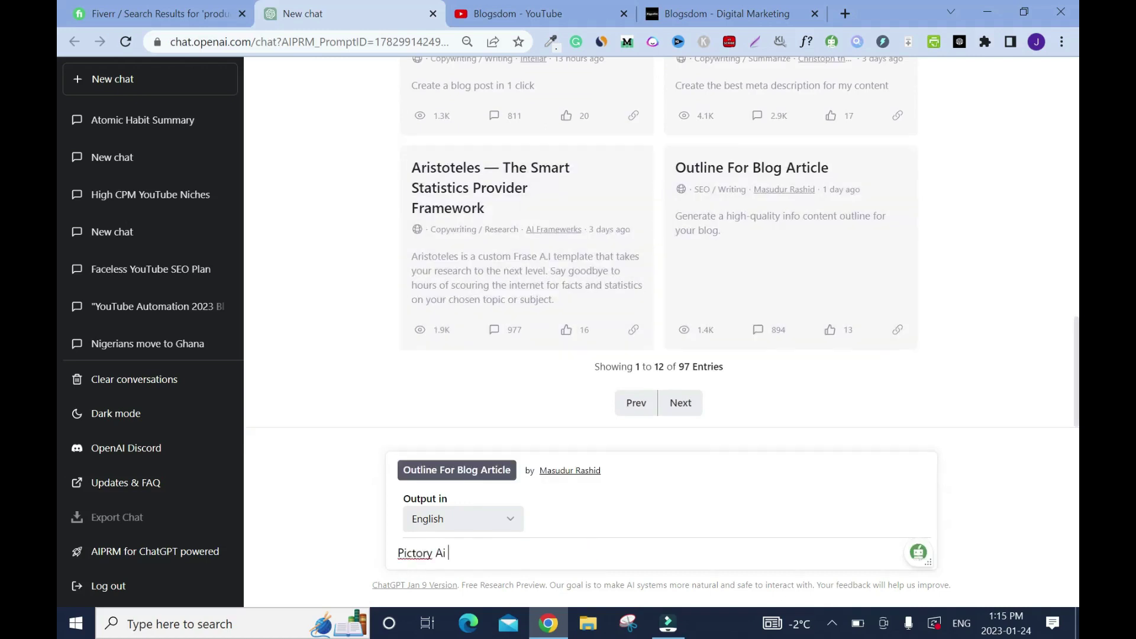
key("Return")
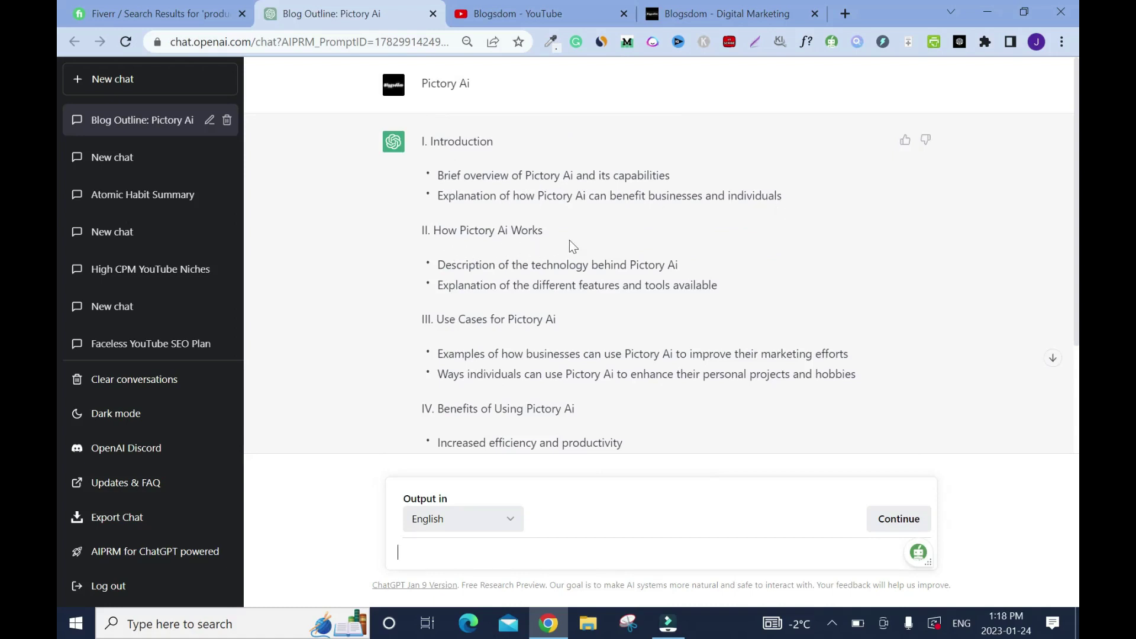
Step: Copy the whole generated Pictory Ai outline and paste it into a new chat message
left_click_drag(1009, 220, 708, 483)
key("ctrl+c")
left_click(708, 483)
key("ctrl+v")
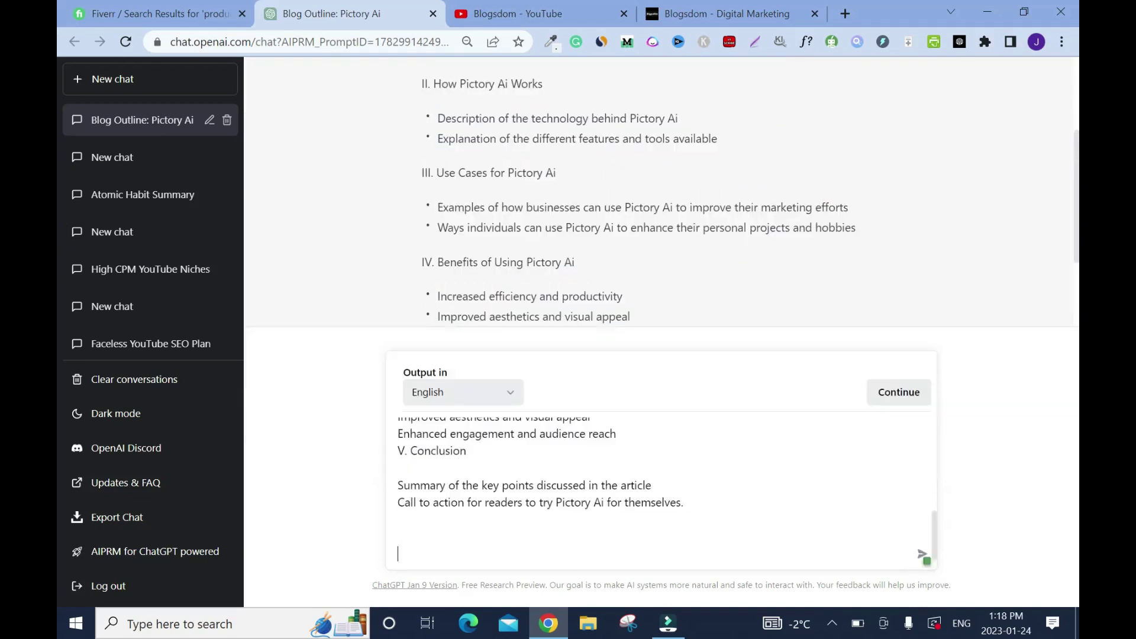
Step: Add "Write a complete blog post on the above in a friendly and conversational tone." below the pasted outline and send the message
key("BackSpace")
type("Write a complete blog ")
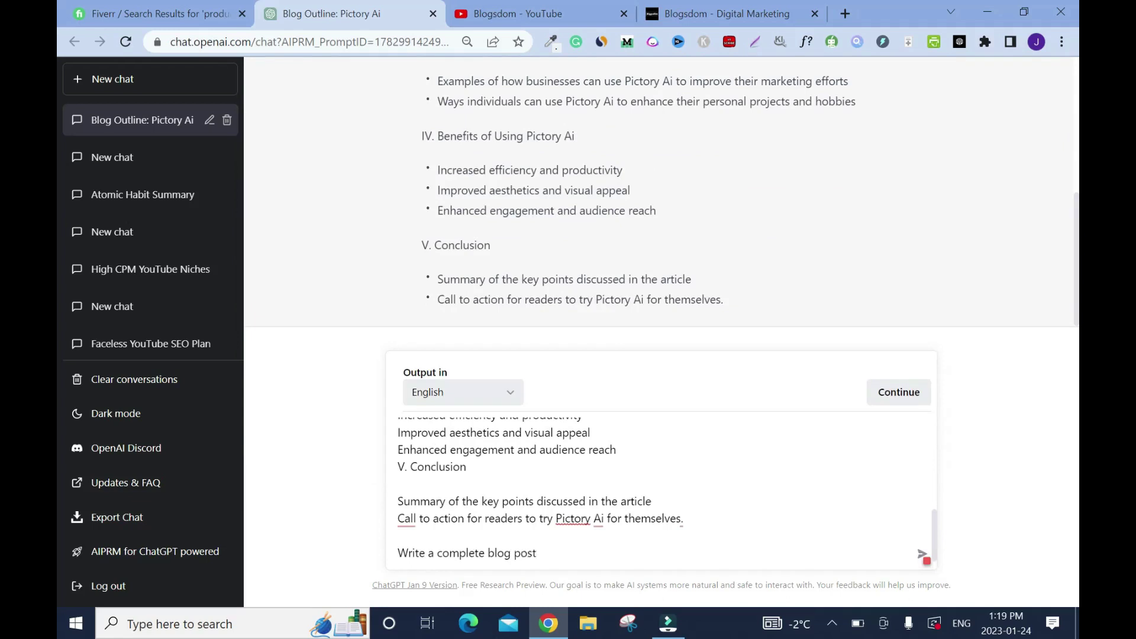
type("post")
key("ctrl+BackSpace")
key("ctrl+BackSpace")
key("ctrl+BackSpace")
key("ctrl+BackSpace")
type("a complete blog post on the above in a friendly and conversational tone.")
key("Return")
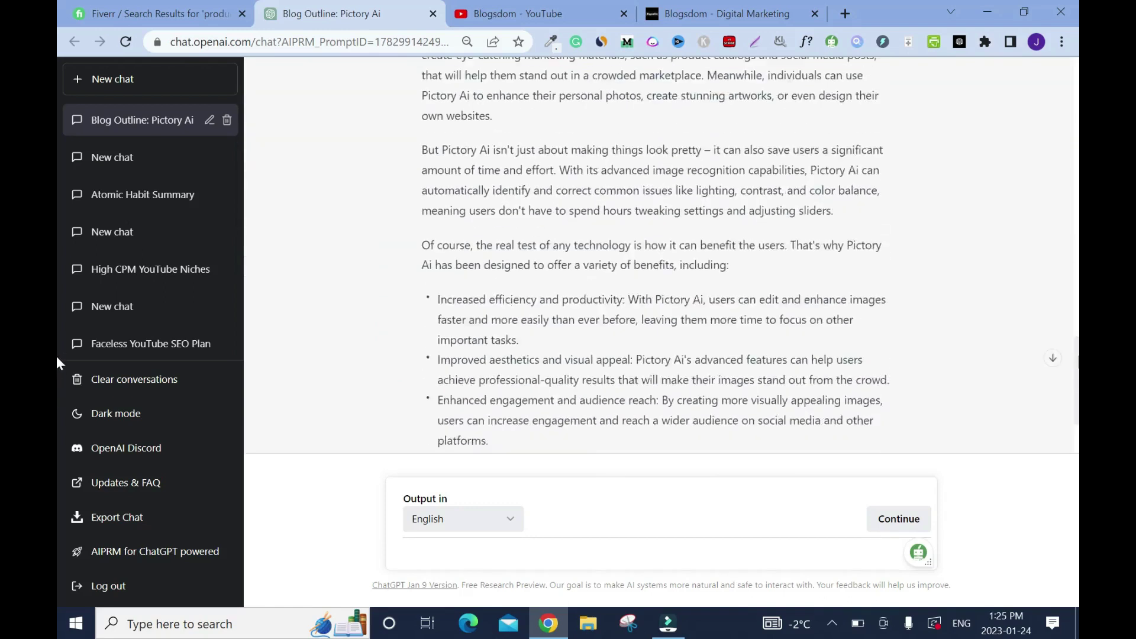
Step: Select the entire generated blog post, count its words with Word Counter Plus and dismiss the result
scroll(56, 357, "up", 6)
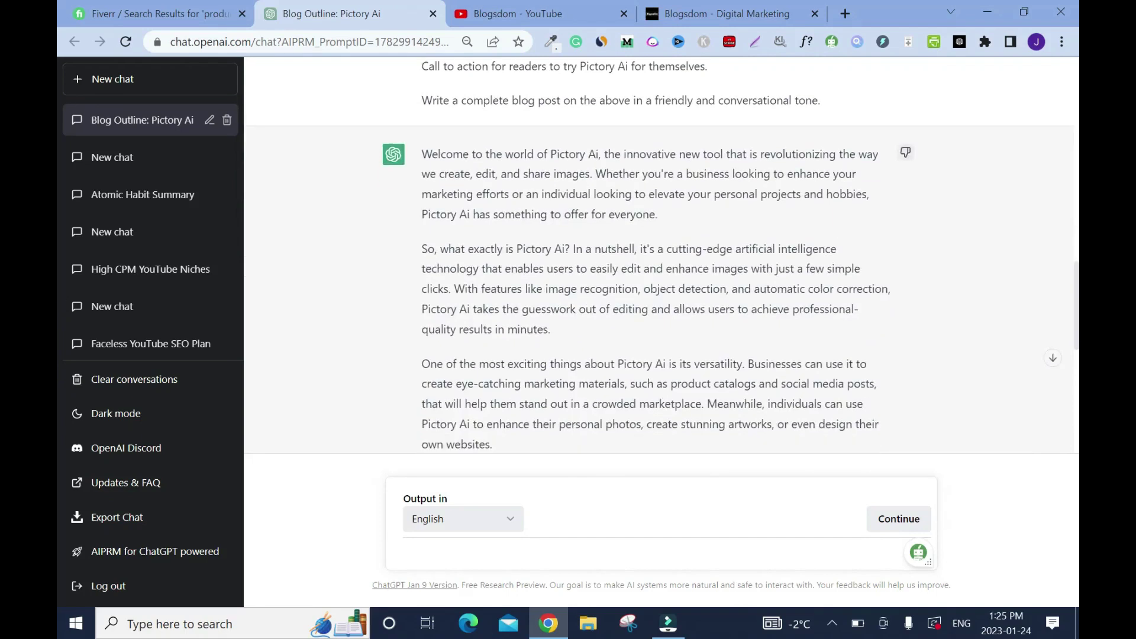
left_click_drag(422, 154, 647, 386)
right_click(647, 386)
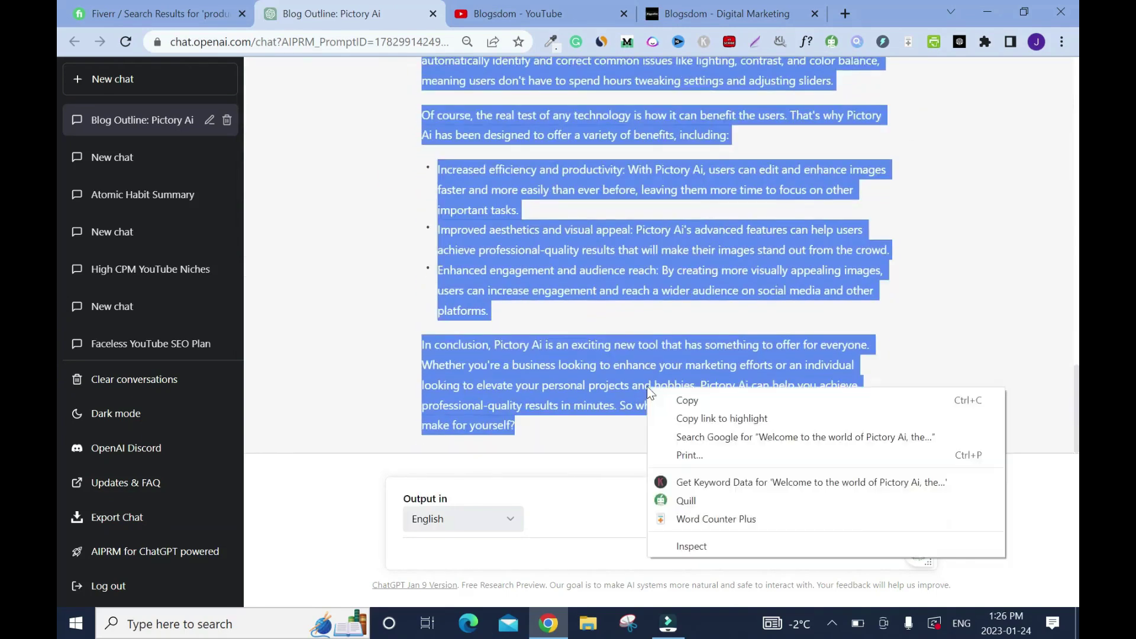
left_click(718, 523)
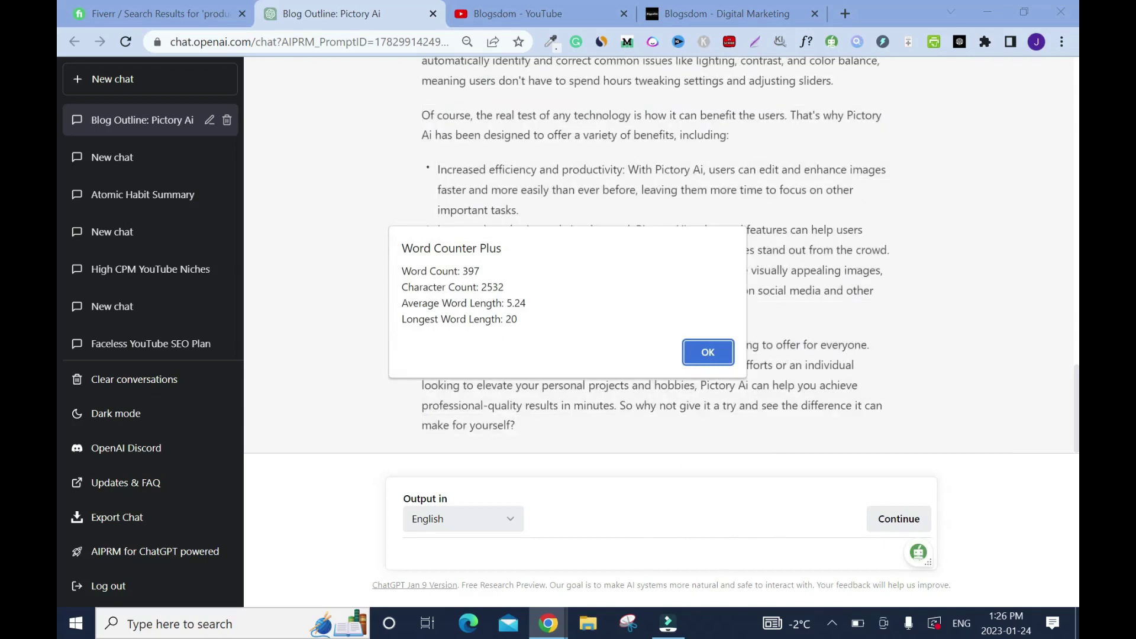
left_click(719, 349)
Step: Reuse the outline line "Brief overview of Pictory Ai and its capabilities" as a new message, append ", write an introduction" and send it
scroll(56, 367, "up", 5)
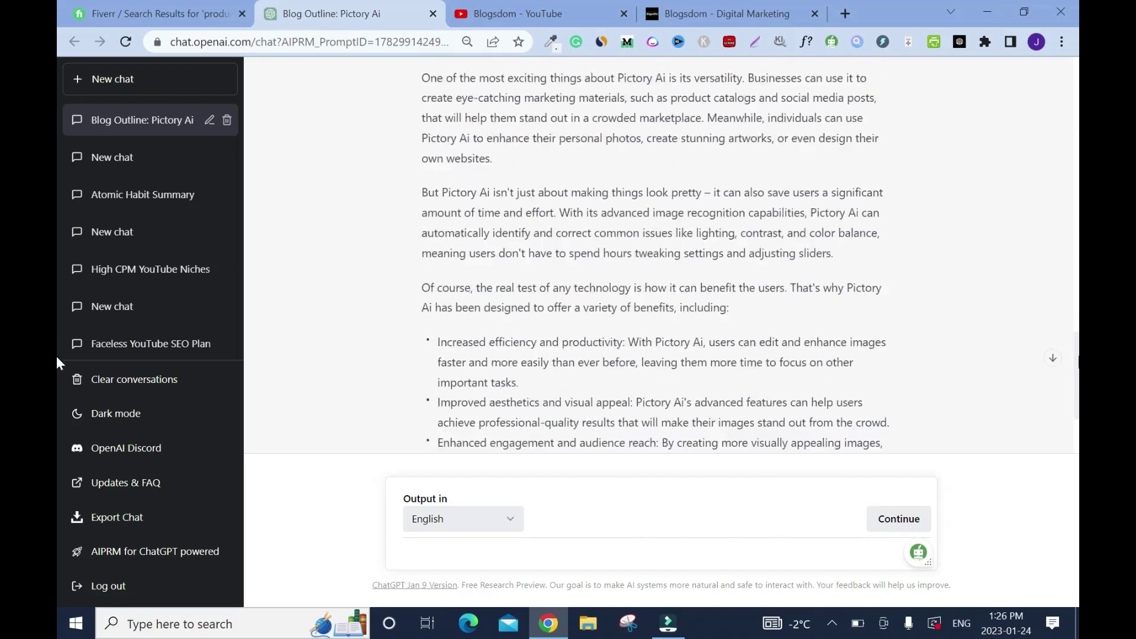
scroll(57, 366, "up", 10)
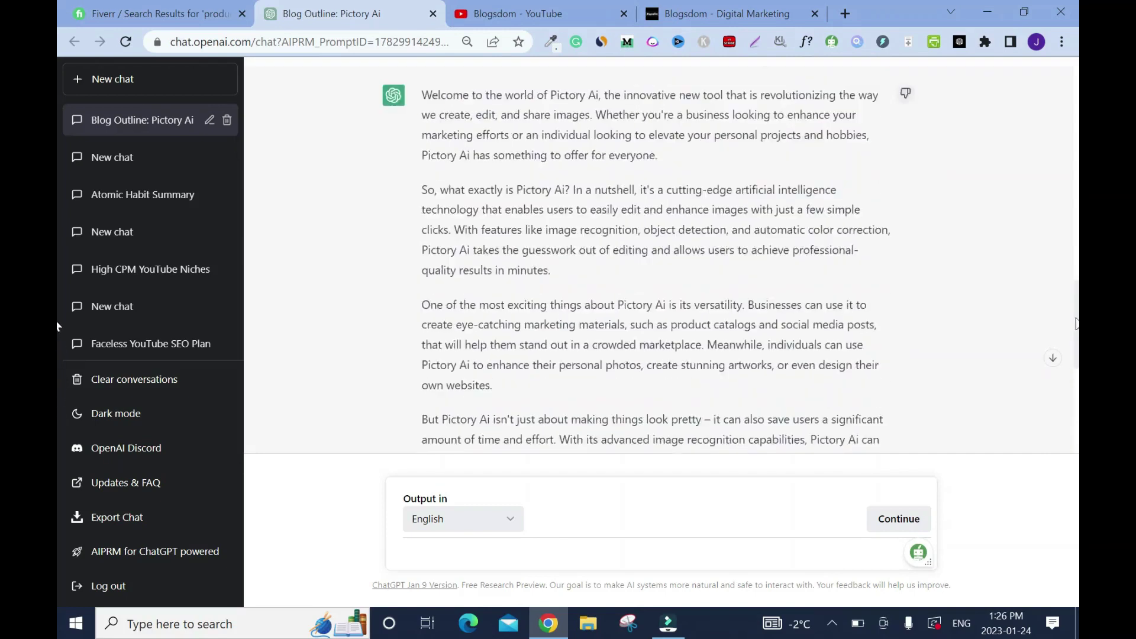
left_click_drag(1076, 239, 1070, 203)
left_click_drag(687, 212, 420, 212)
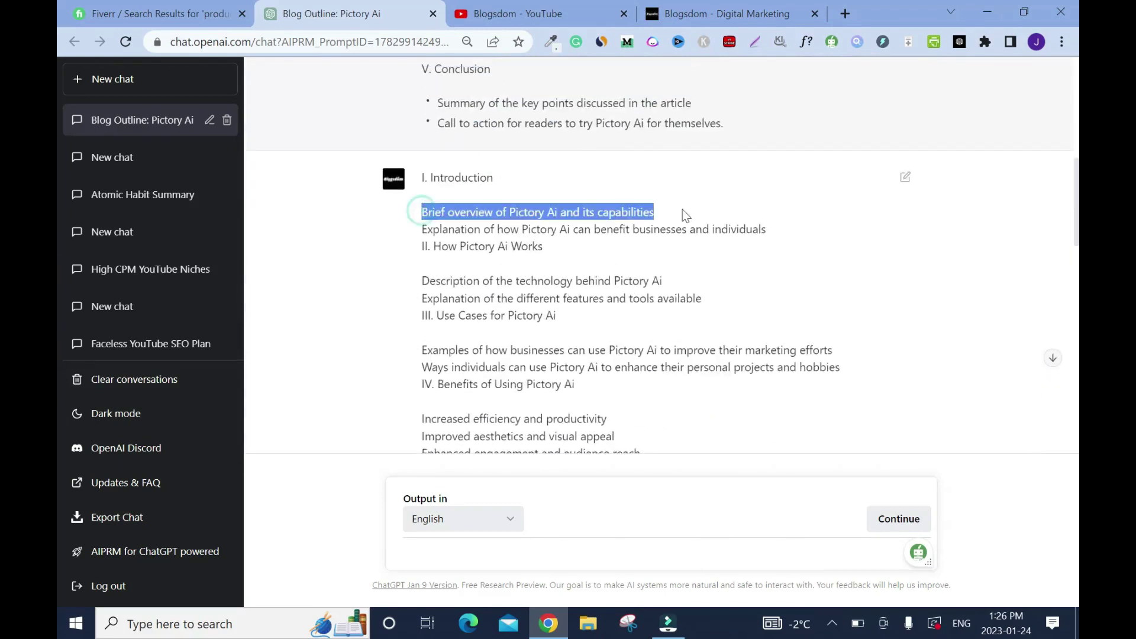
left_click_drag(532, 212, 682, 542)
type(", wr")
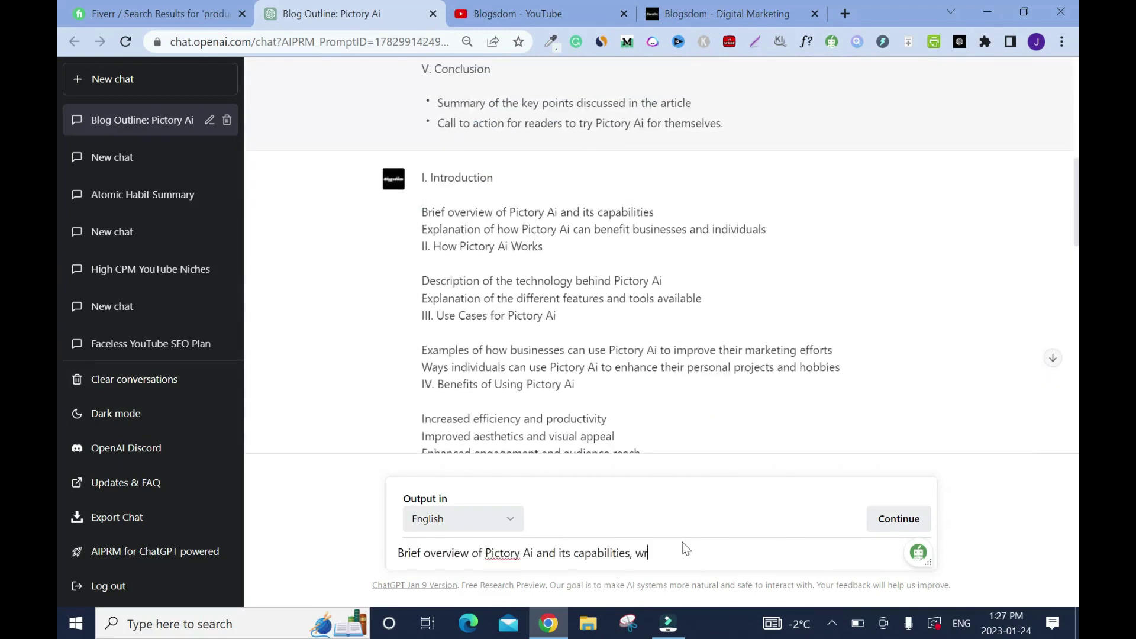
type("ite an introduction")
key("Return")
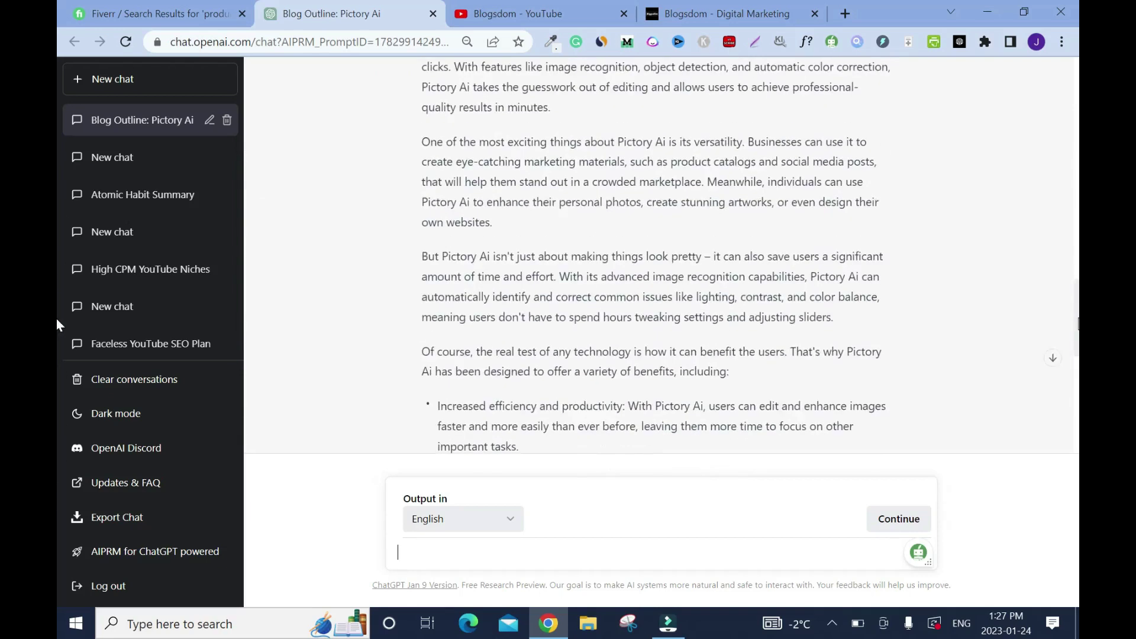
Step: Copy the outline line on how Pictory Ai can benefit businesses and individuals into a new message, append ", explain how" and send it
scroll(57, 272, "up", 10)
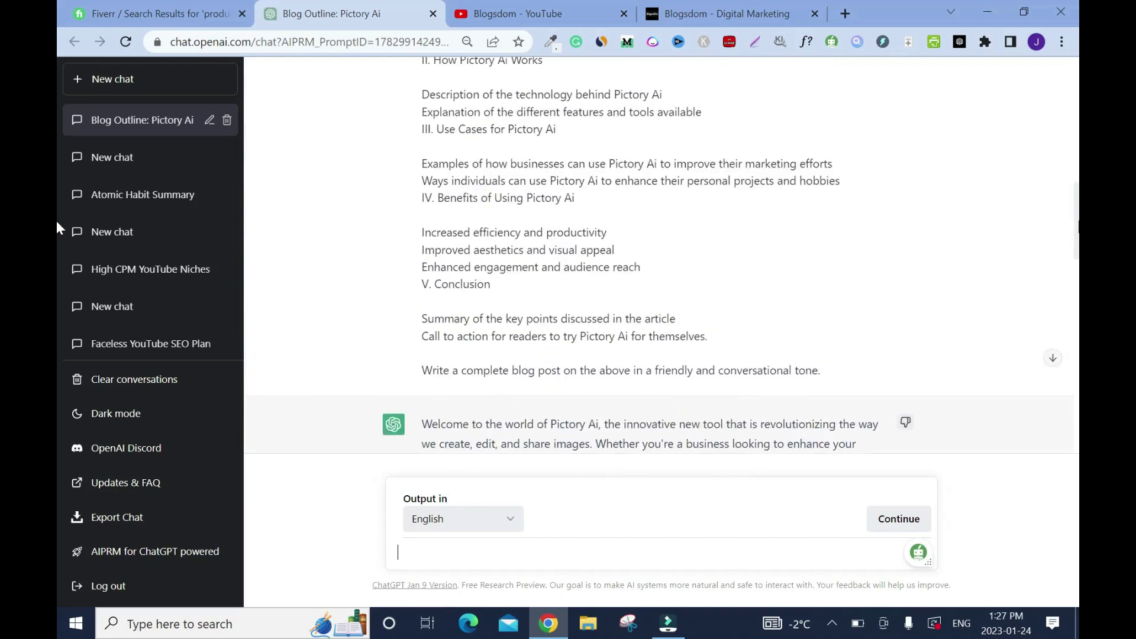
scroll(57, 237, "down", 3)
scroll(55, 261, "up", 7)
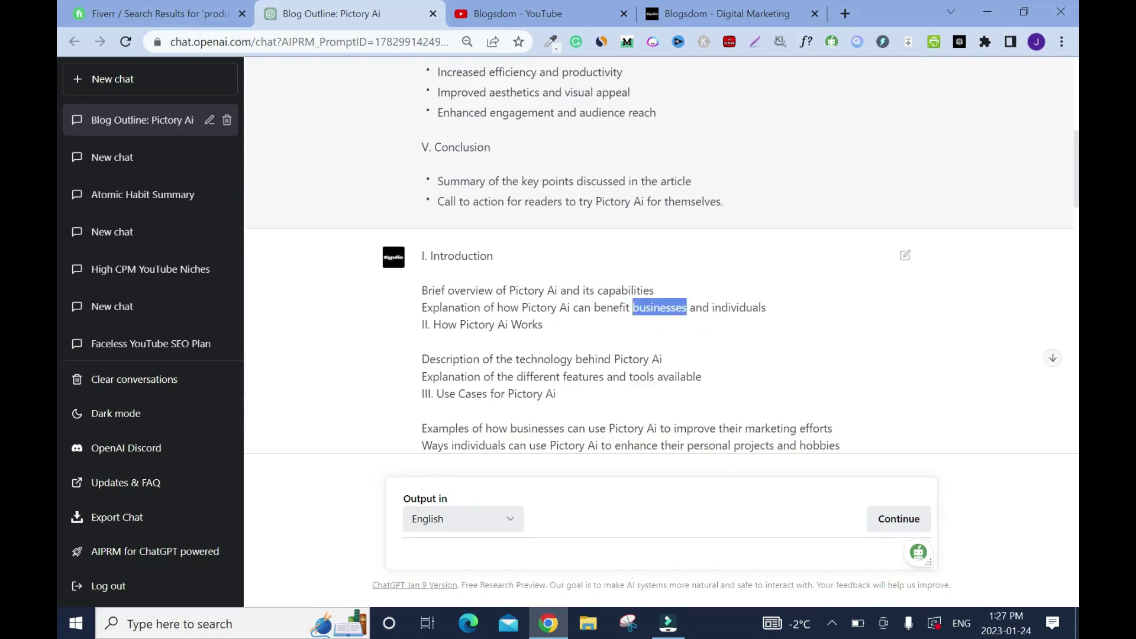
triple_click(642, 307)
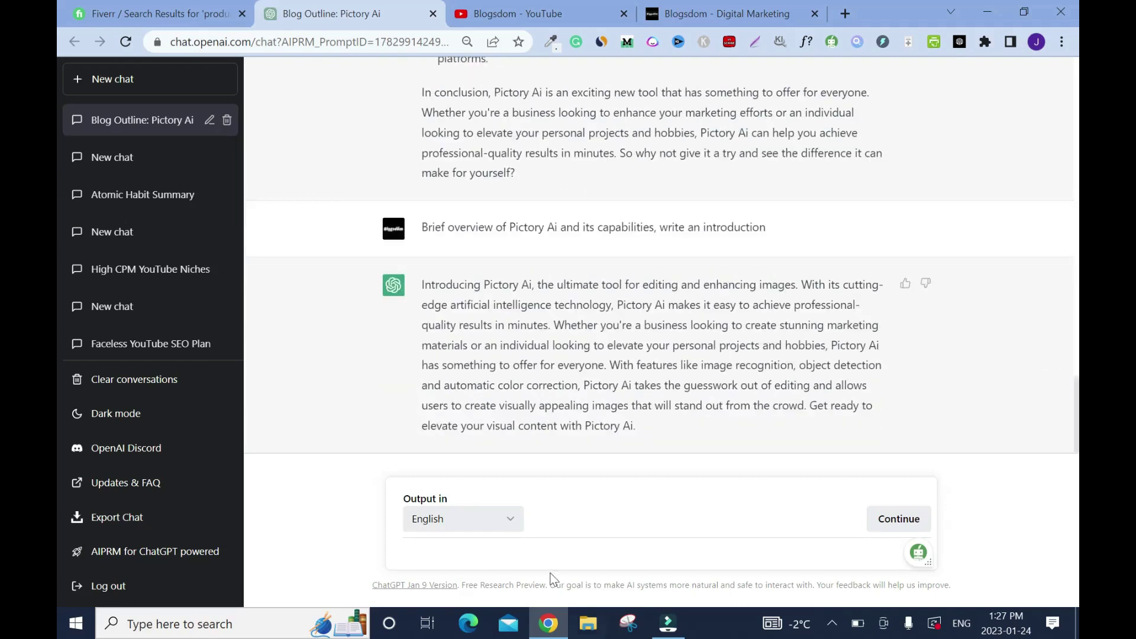
key("ctrl+v")
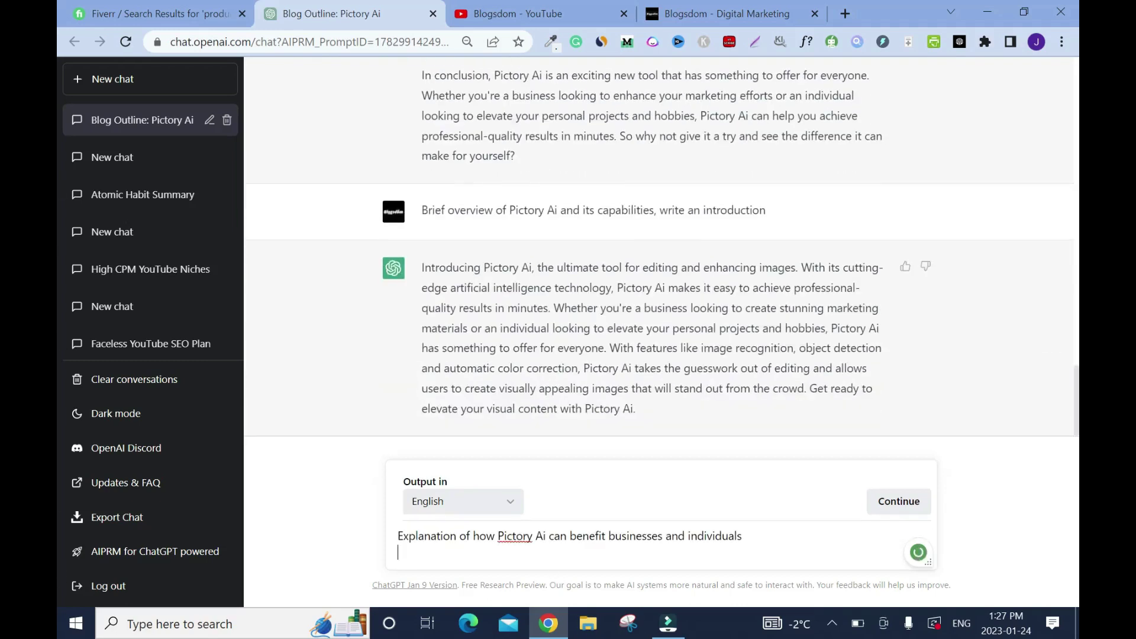
type(", explain how")
key("Return")
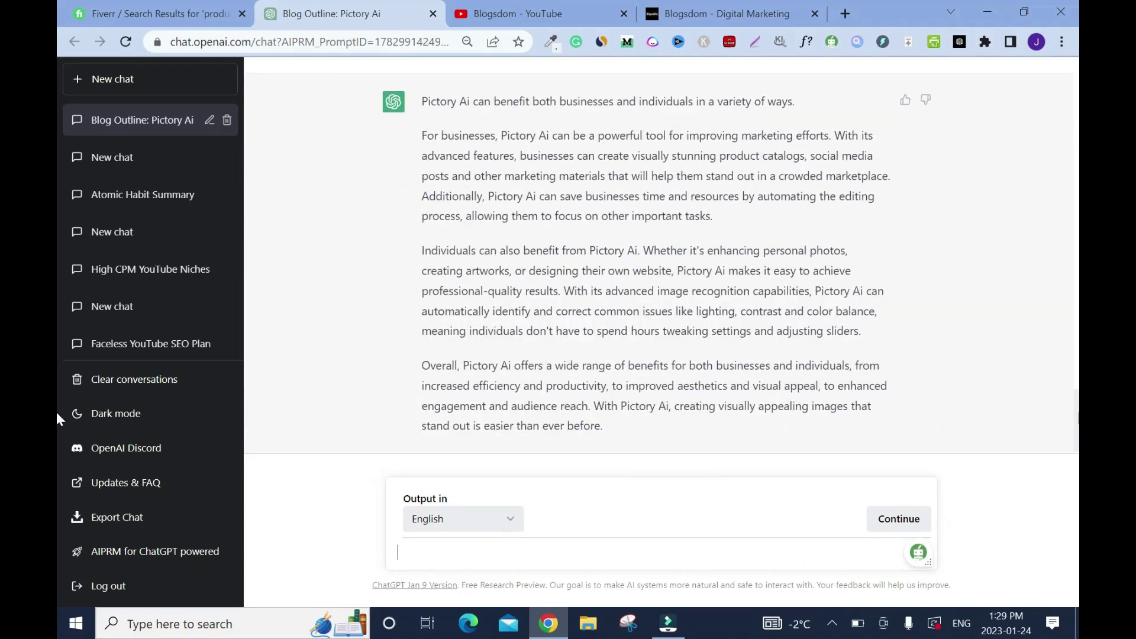
Step: Copy the outline heading "How Pictory Ai Works" into a new message, append ", explain" and send it
scroll(56, 402, "up", 8)
scroll(56, 332, "up", 10)
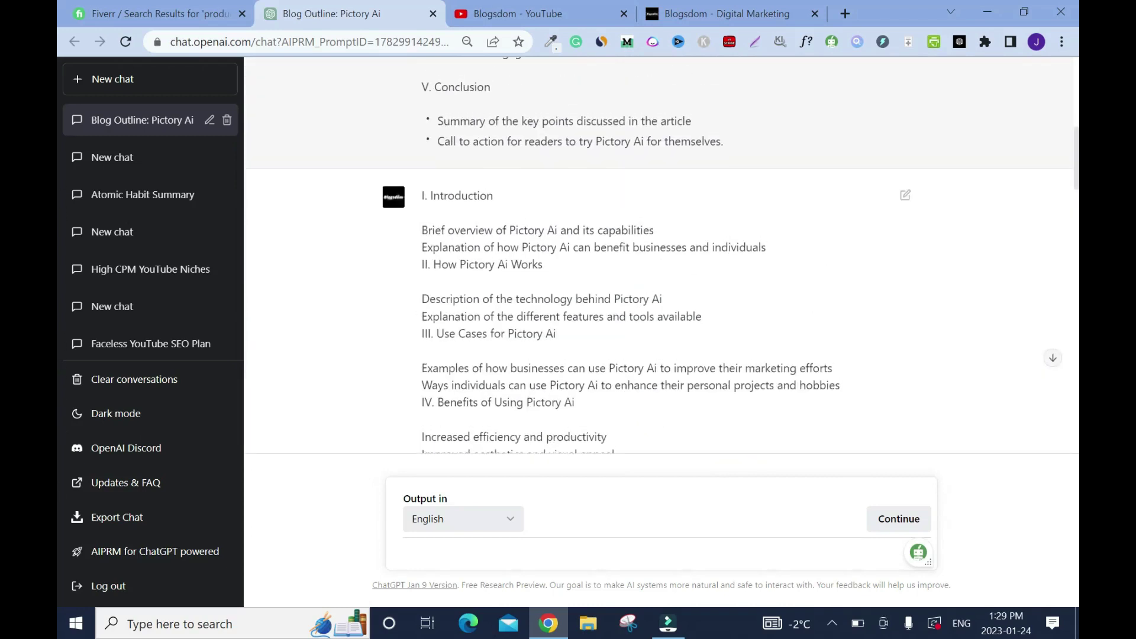
left_click_drag(553, 269, 431, 265)
key("ctrl+c")
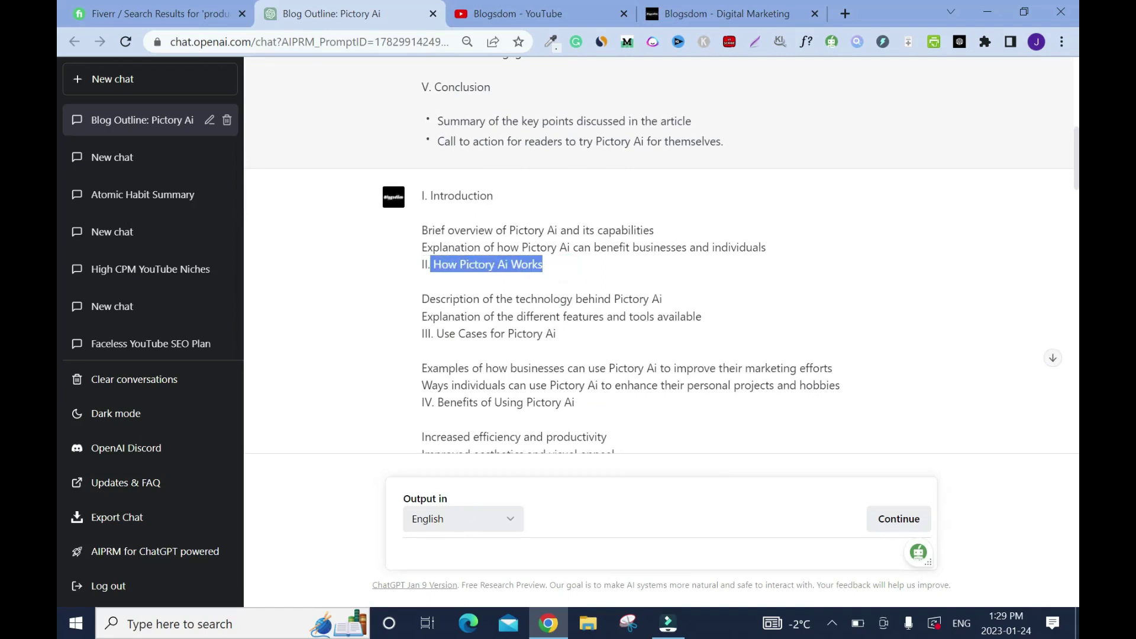
left_click(464, 542)
key("ctrl+v")
type(", ")
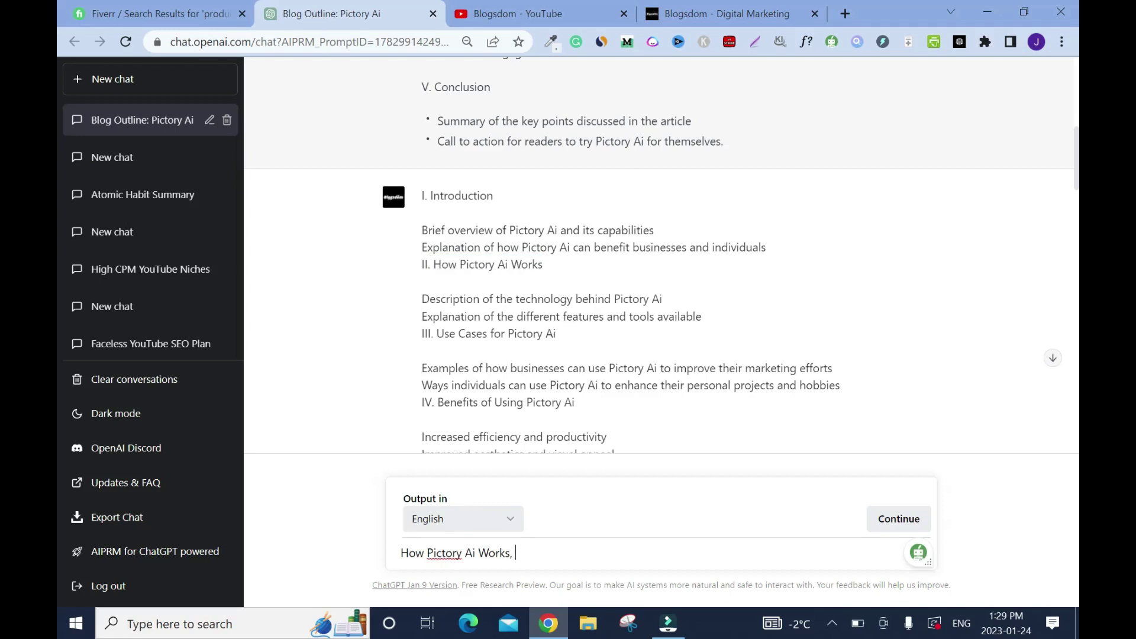
type("explai")
key("Return")
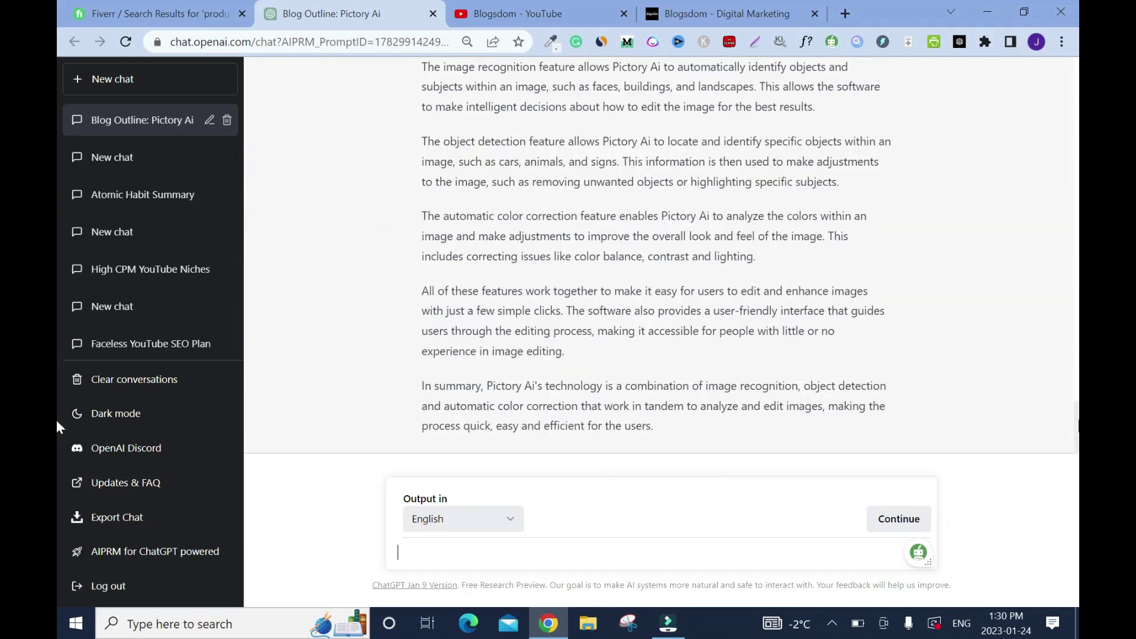
Step: Count the words of the generated introduction with Word Counter Plus and dismiss the result
scroll(55, 420, "up", 15)
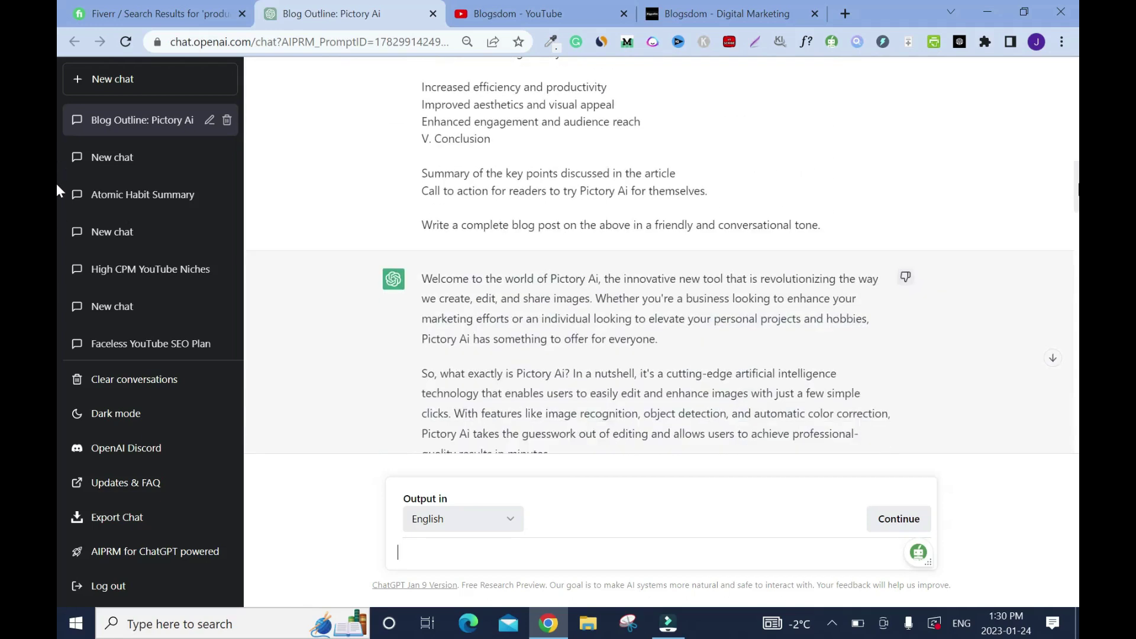
left_click_drag(645, 358, 422, 214)
right_click(517, 247)
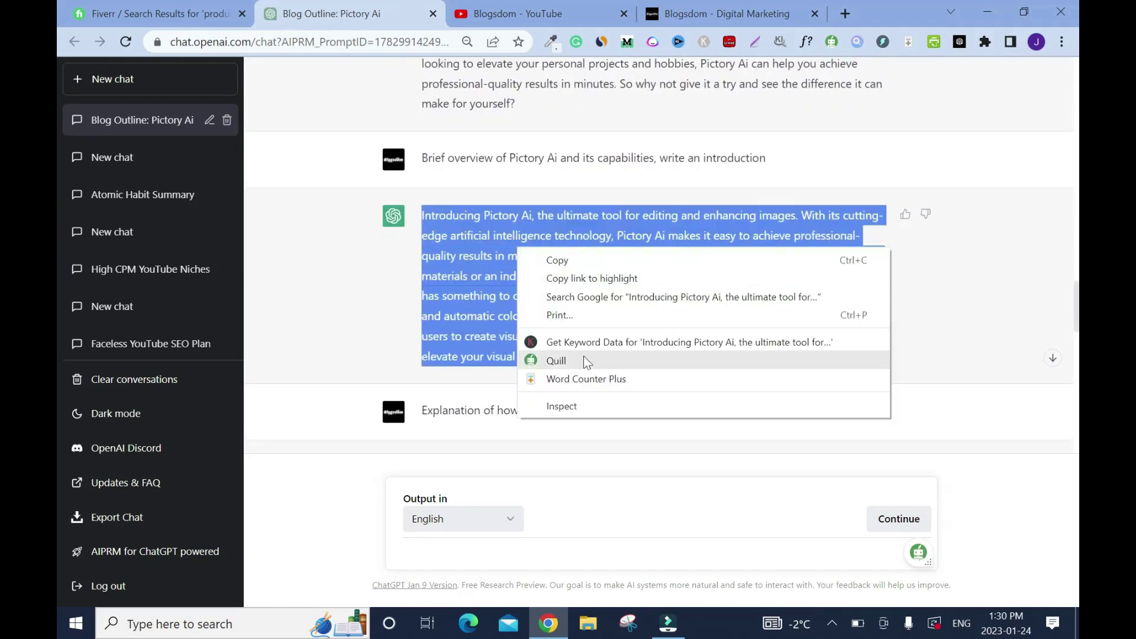
left_click(586, 379)
left_click(704, 353)
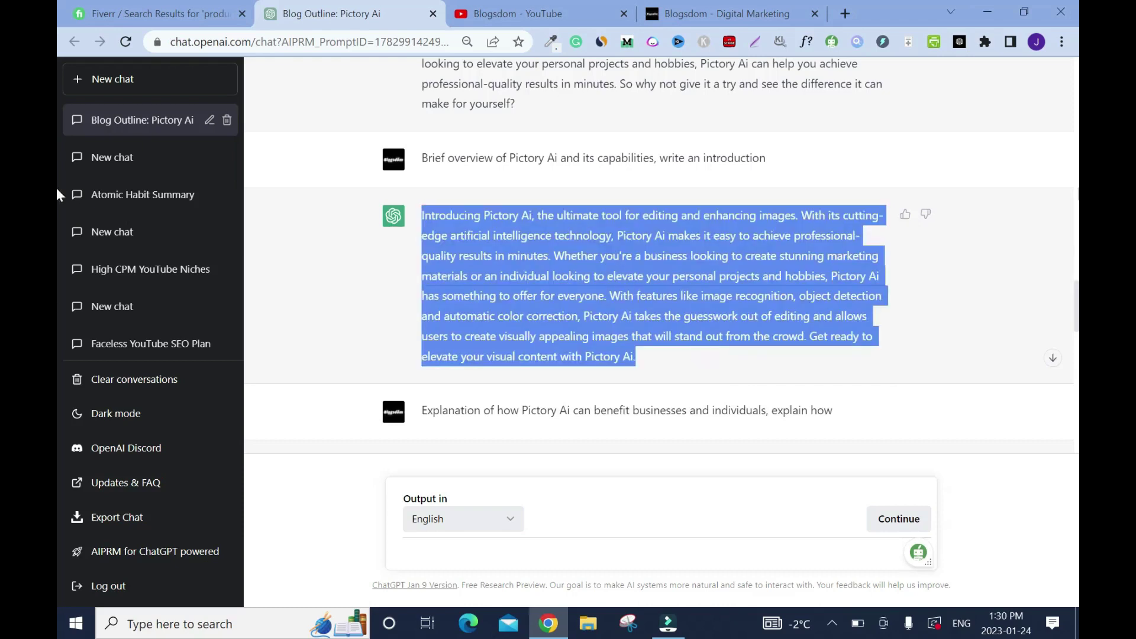
Step: Count the words of the answer about benefits for businesses and individuals with Word Counter Plus and dismiss the result
scroll(506, 243, "down", 5)
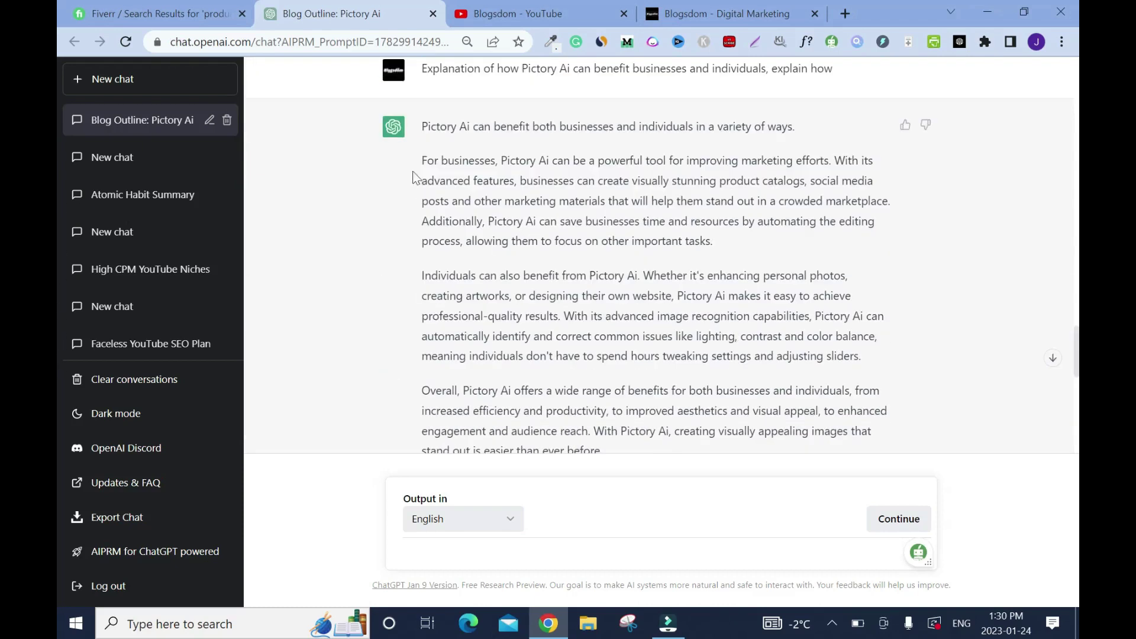
left_click_drag(417, 124, 668, 251)
right_click(669, 251)
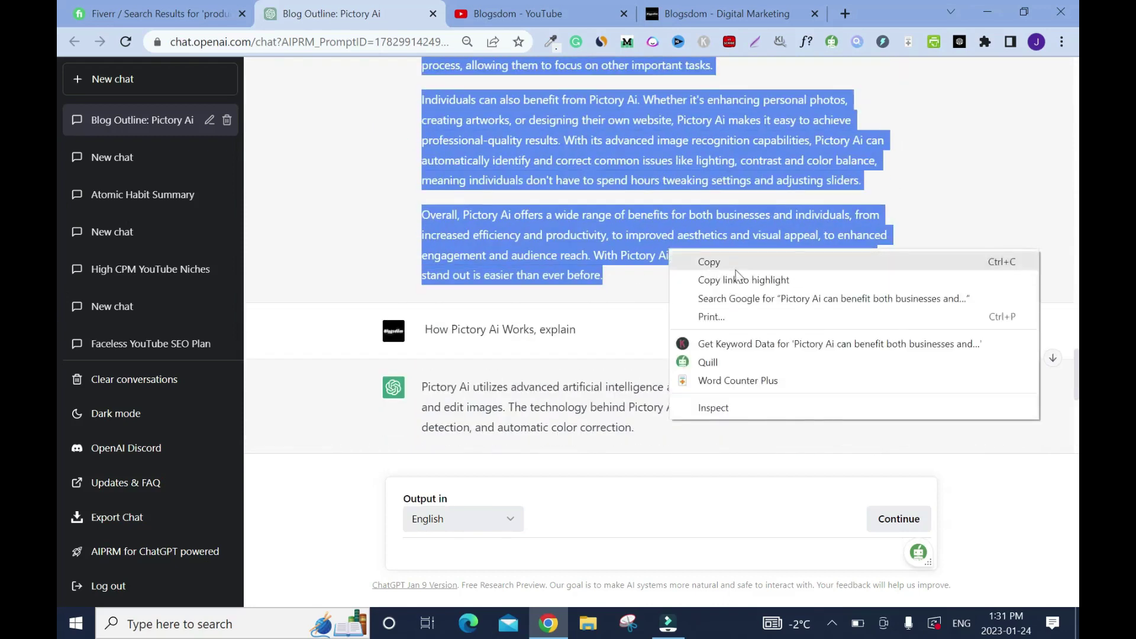
left_click(702, 389)
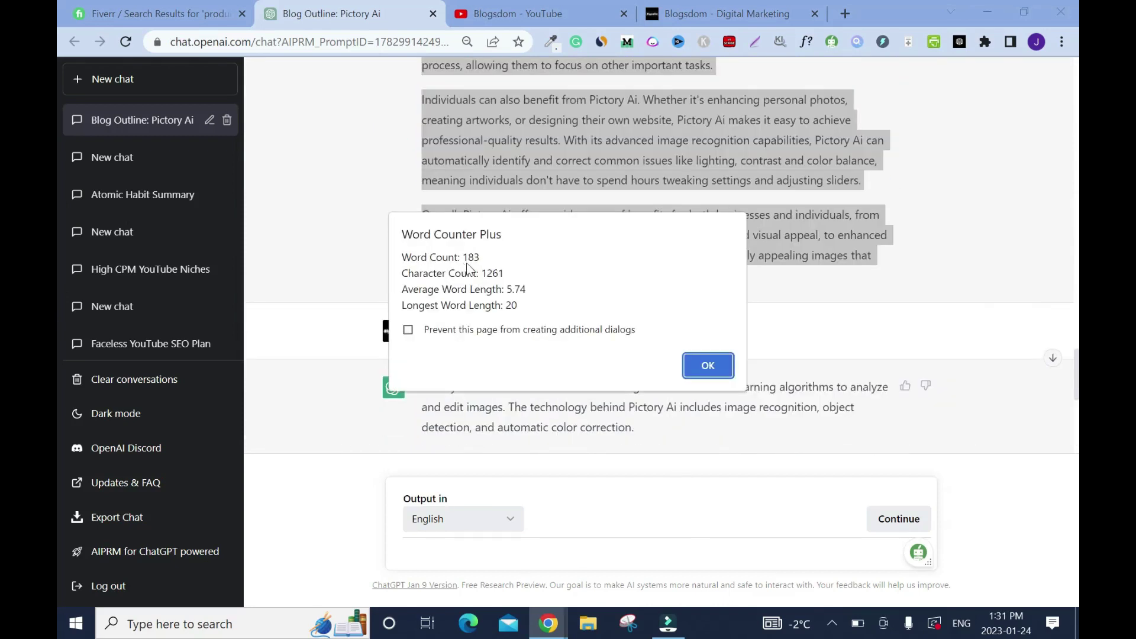
left_click(708, 365)
Step: Select the answer explaining how Pictory Ai works and count its words with Word Counter Plus
scroll(709, 365, "down", 2)
left_click_drag(421, 136, 654, 426)
right_click(654, 426)
left_click(576, 271)
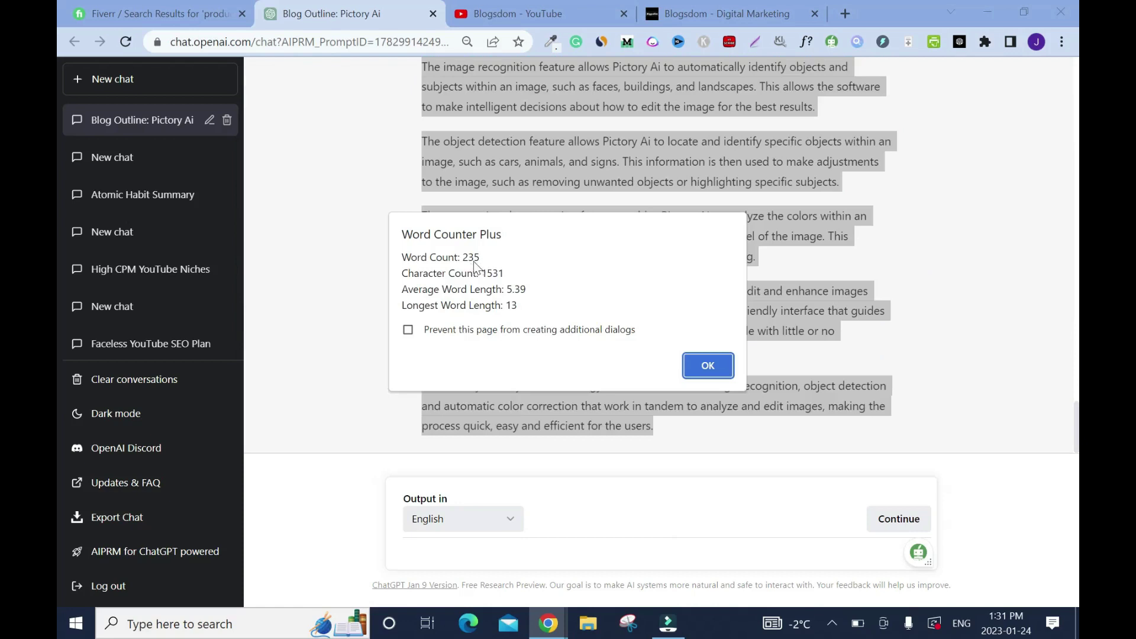
Step: Add 284 and 235 in the Windows Calculator, close it and dismiss the word count result
left_click(194, 623)
type("l")
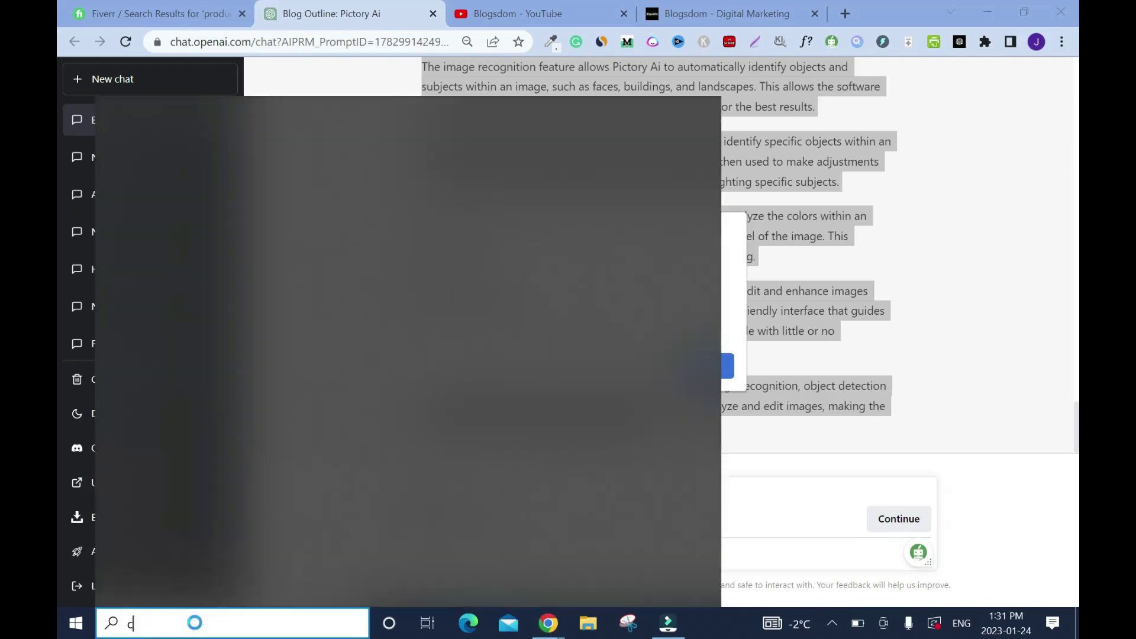
key("XF86Calculator")
type("284 + ")
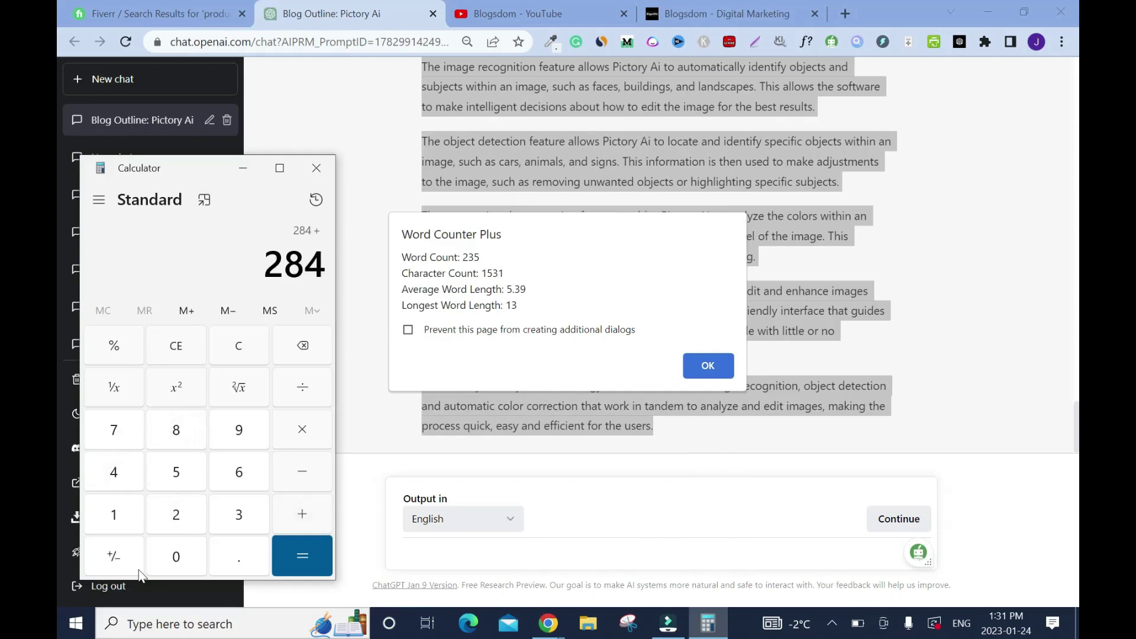
type("235")
key("Return")
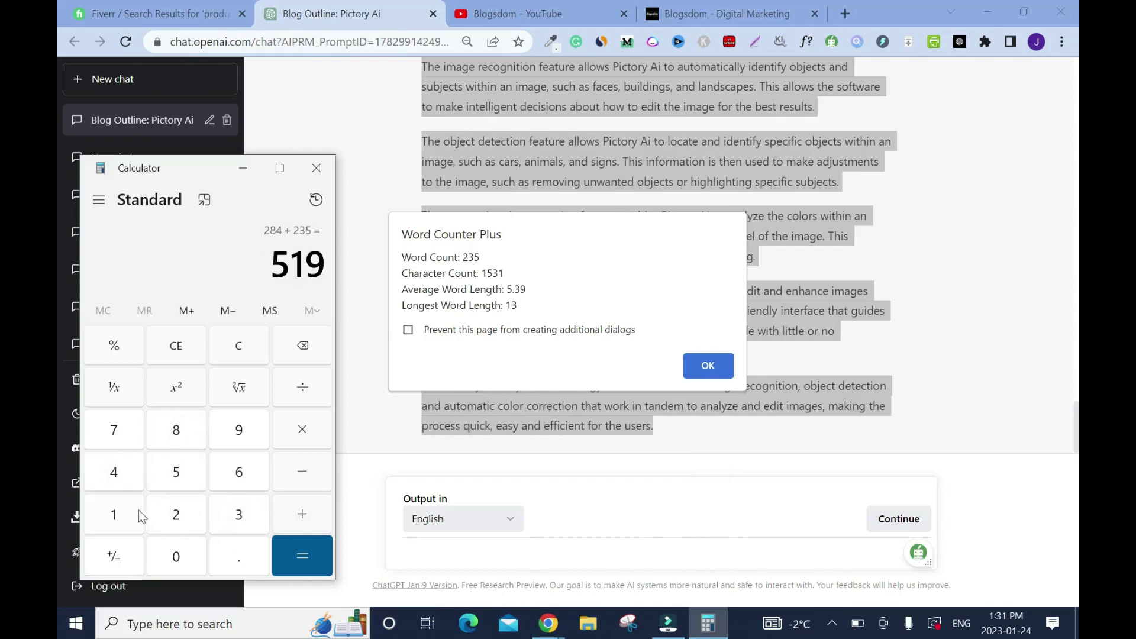
left_click(317, 167)
key("Return")
Step: Return to the Fiverr search results and open the first gig, "I will write a product review article or product description"
left_click(590, 330)
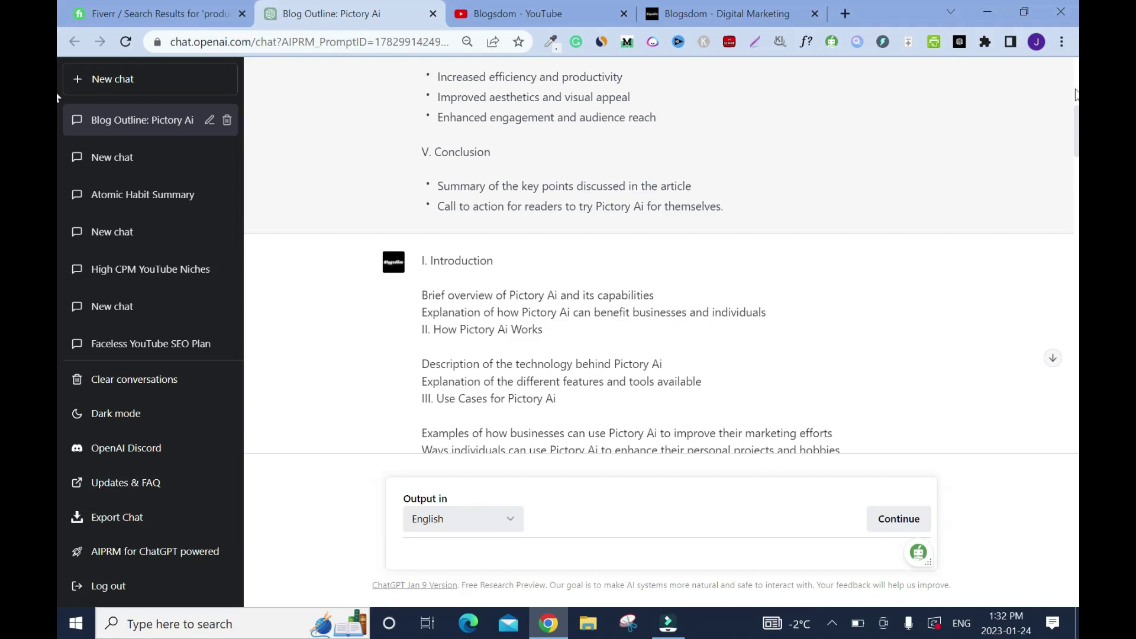
scroll(683, 188, "down", 3)
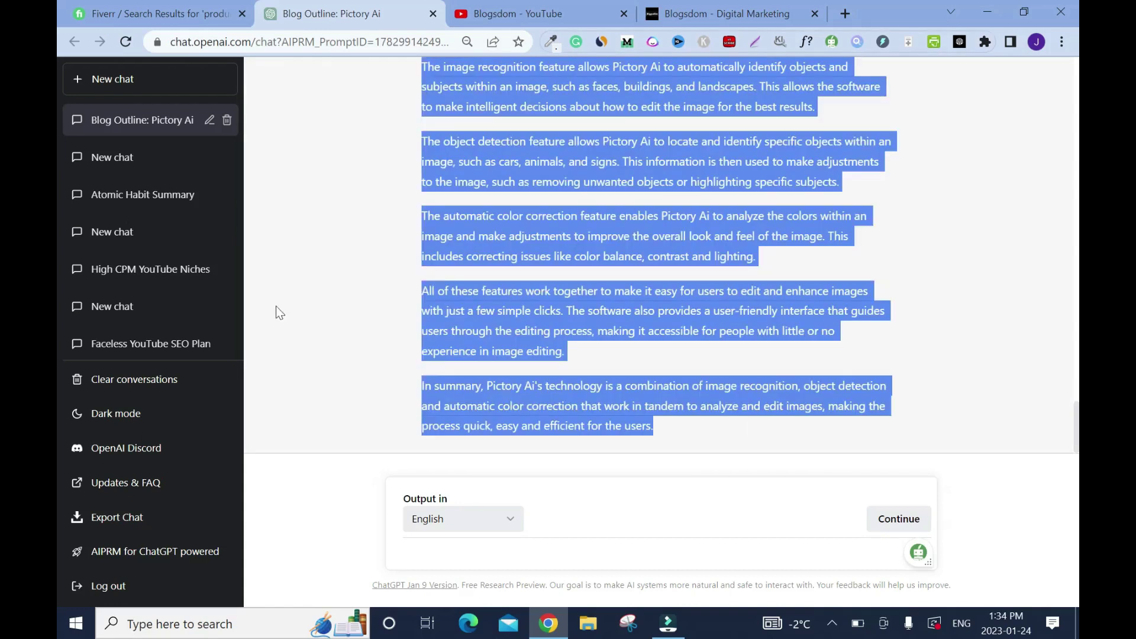
key("ctrl+shift+Tab")
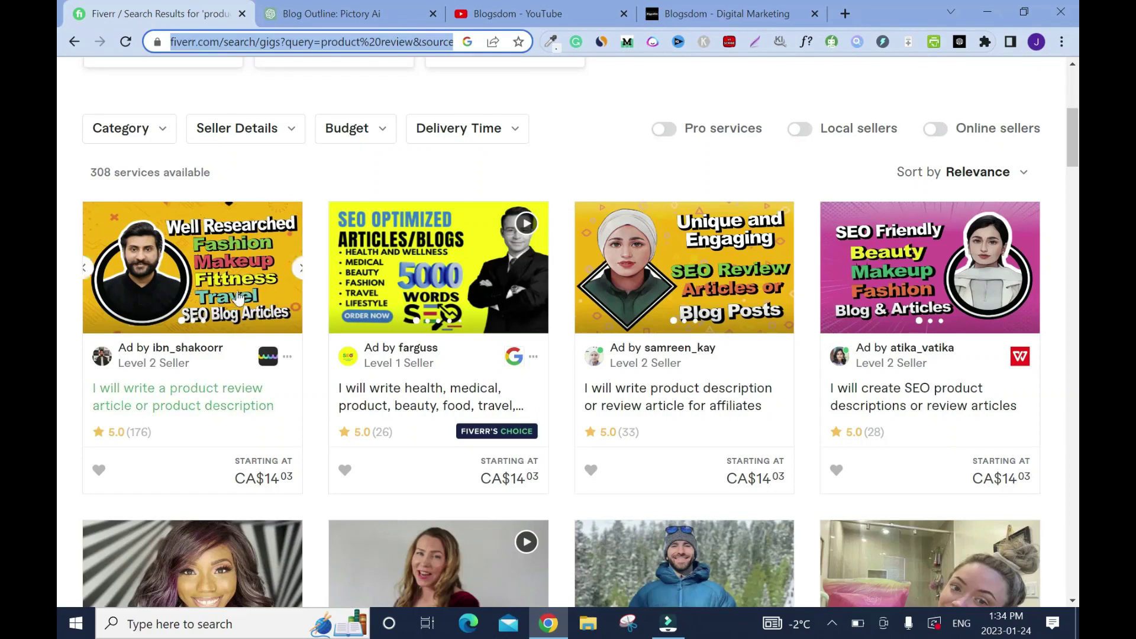
left_click(154, 407)
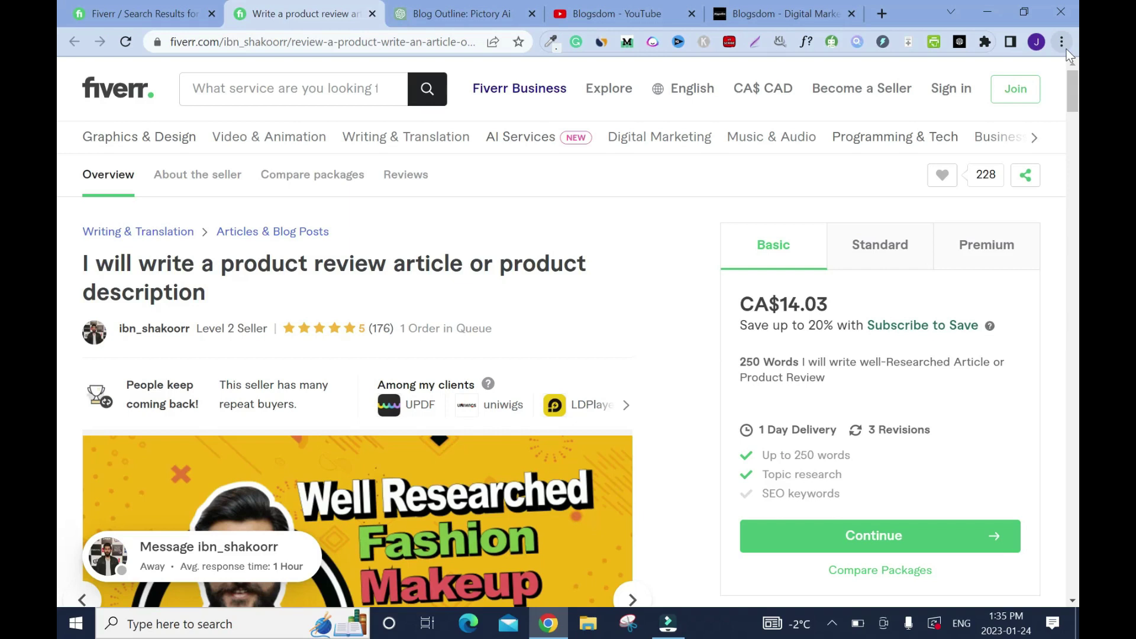
Step: Open Copyscape in a new tab, paste in the generated Pictory Ai sections and run a Premium Search for plagiarism
key("ctrl+t")
left_click(497, 540)
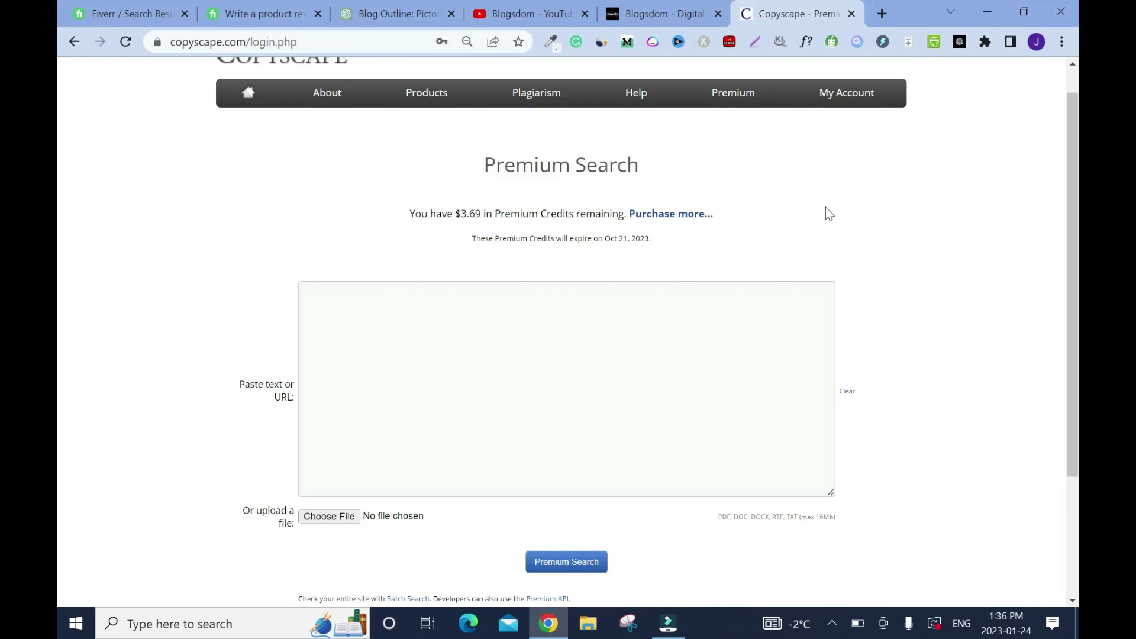
left_click(540, 310)
key("ctrl+v")
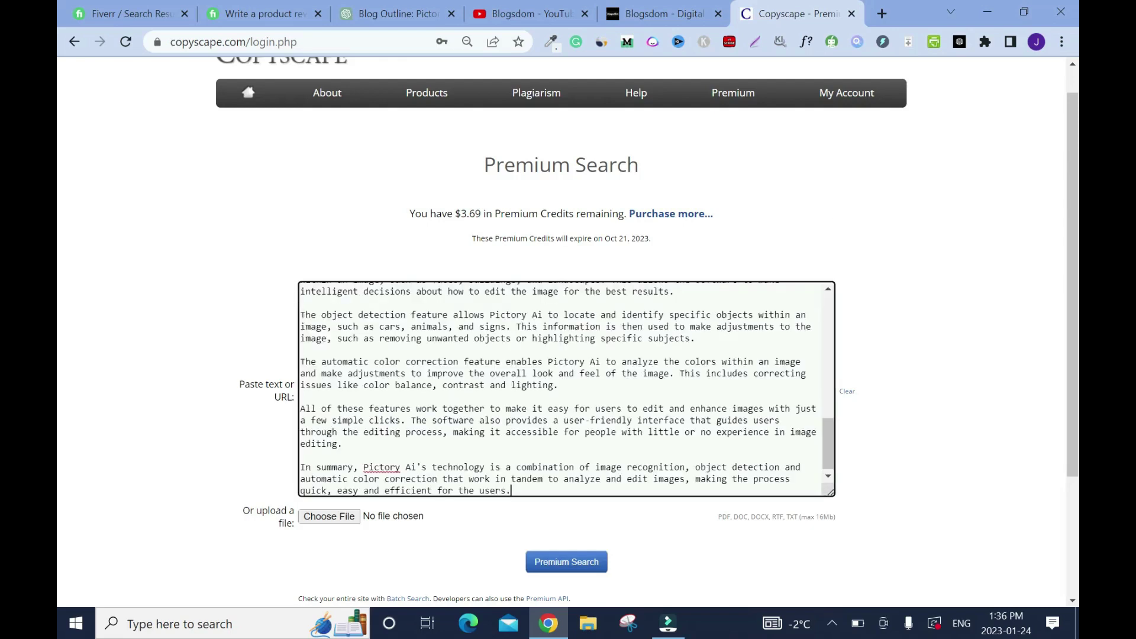
left_click(577, 562)
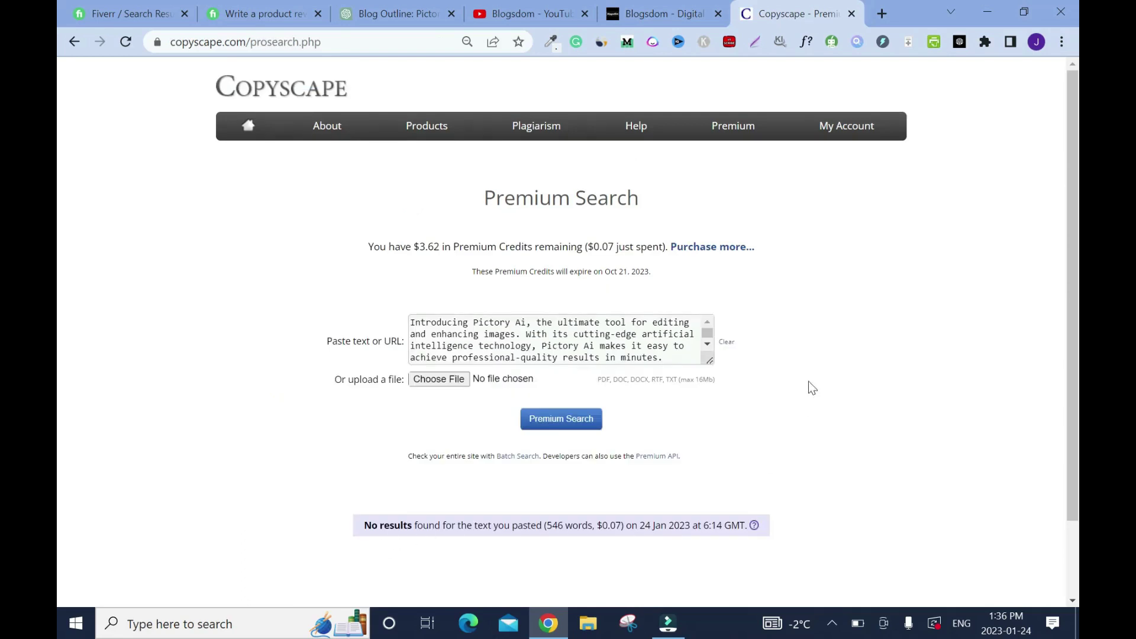
Step: Revisit the ChatGPT answers and view the Standard package of the Fiverr product review article gig
key("ctrl+3")
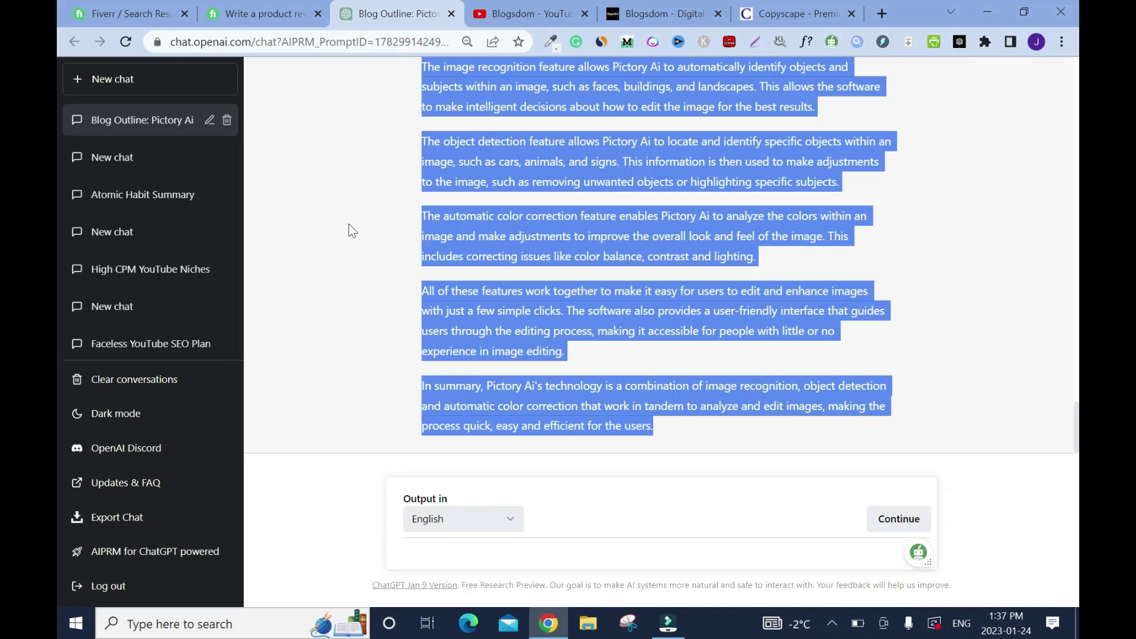
left_click(352, 227)
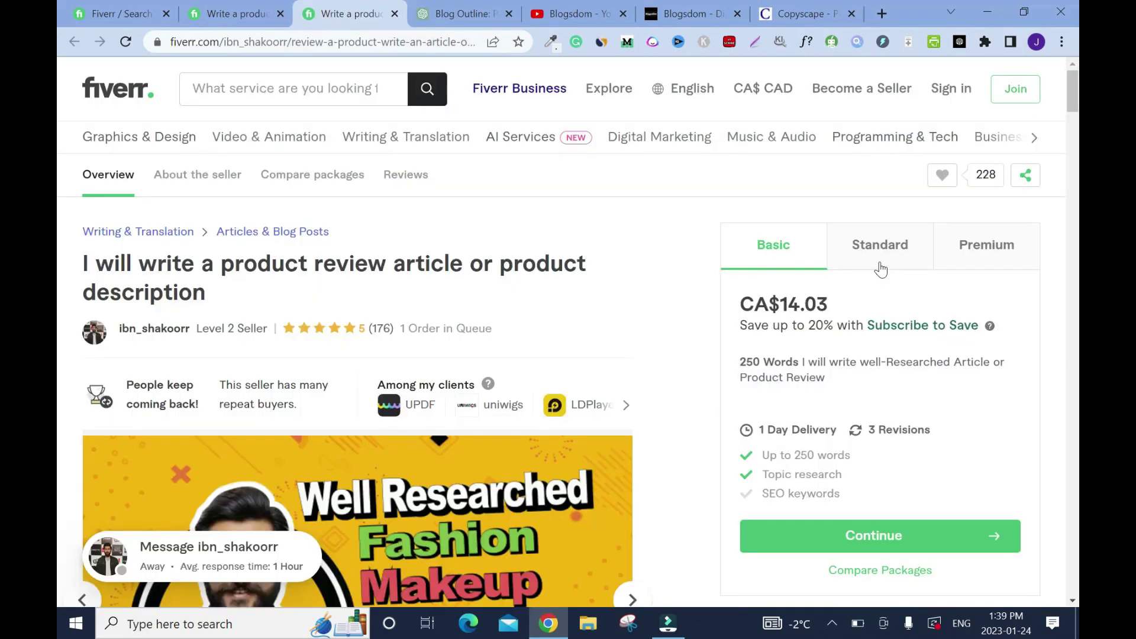
left_click(879, 265)
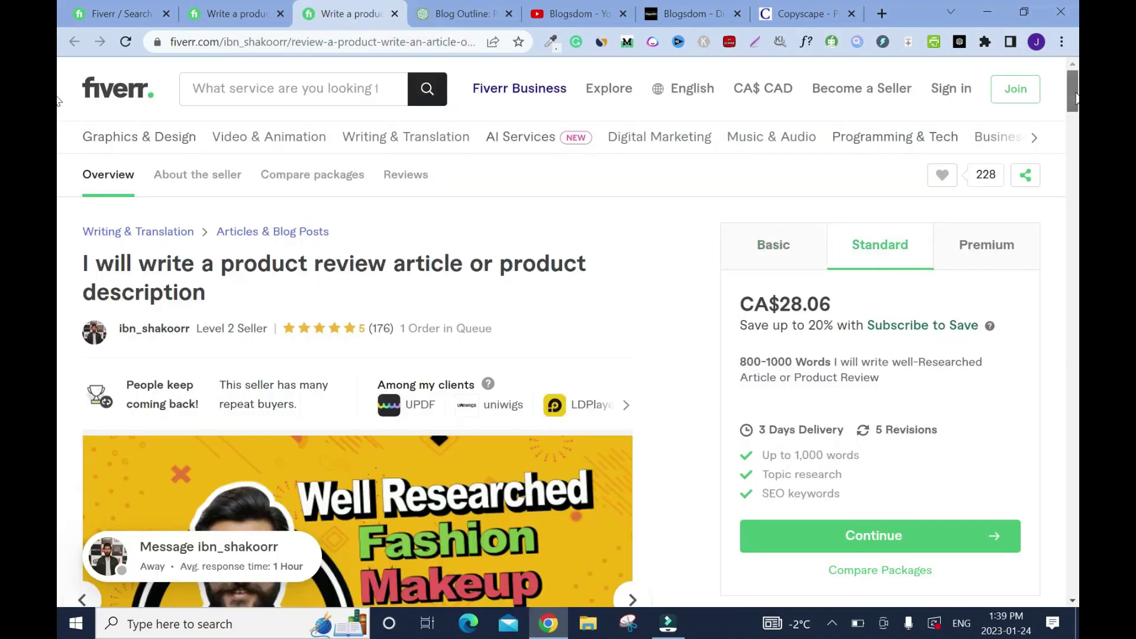
scroll(1076, 105, "down", 2)
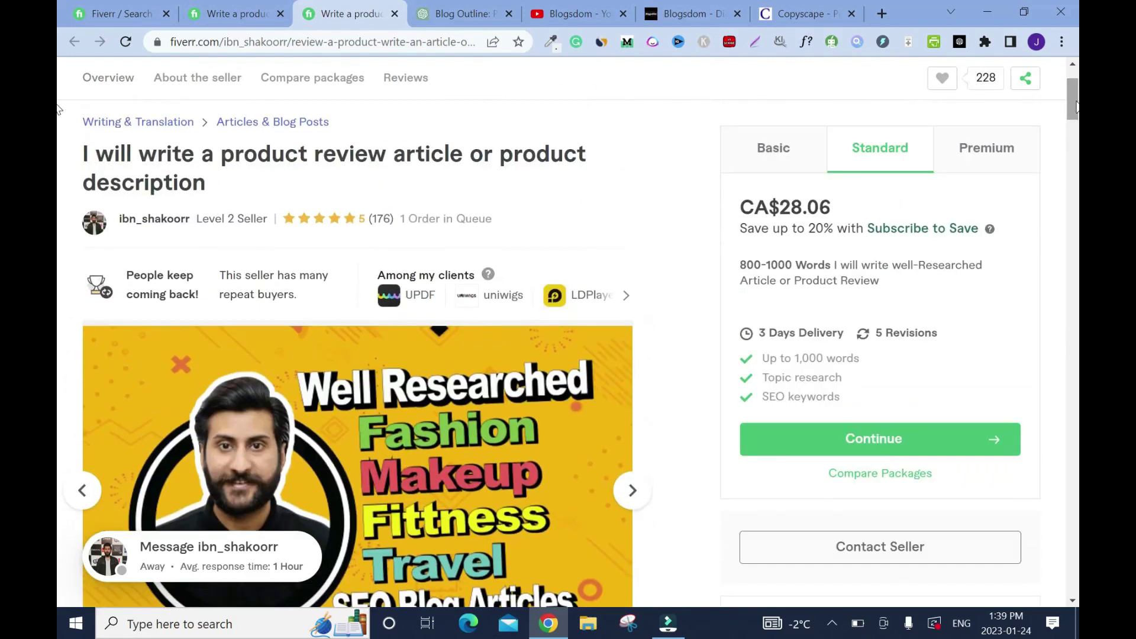